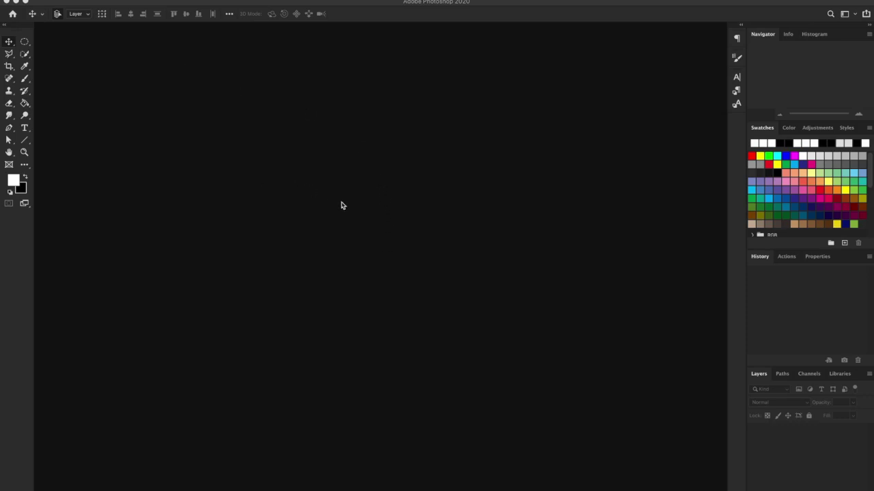
Step: Start a Photomerge and load _ARB1226.NEF and _ARB1227.NEF from the 194D300S- Invergarry folder as its source files
left_click(102, 0)
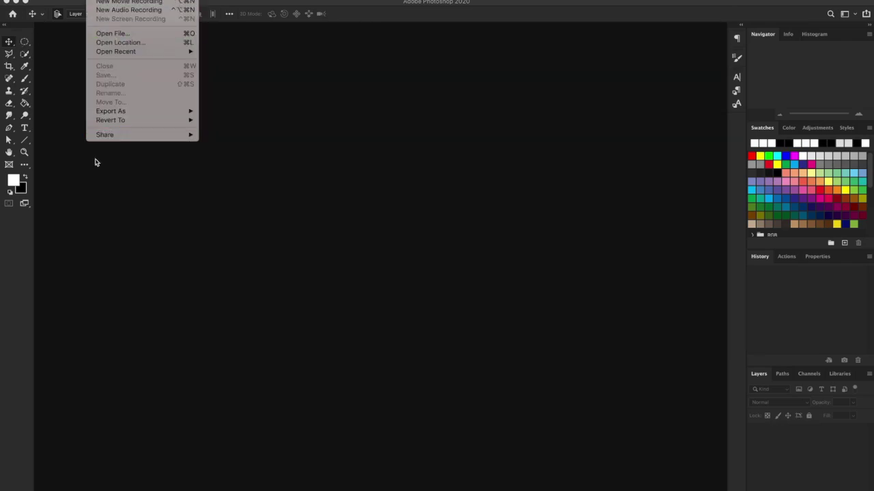
left_click(179, 235)
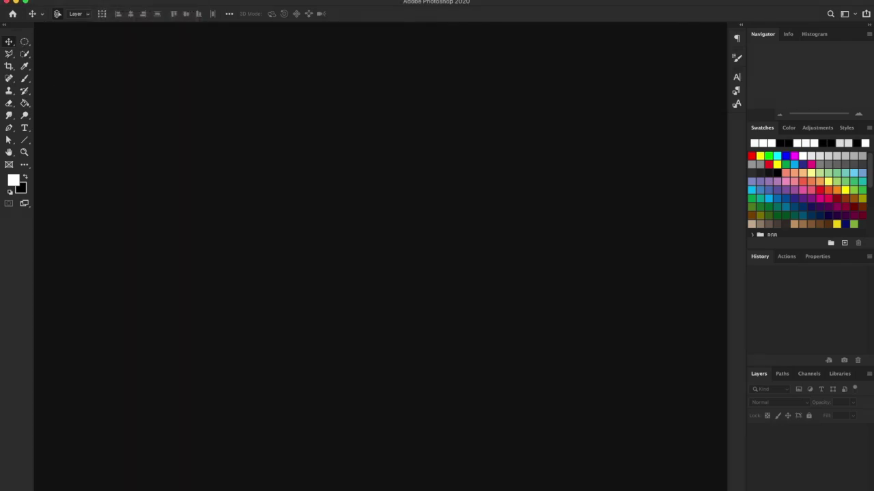
left_click(82, 0)
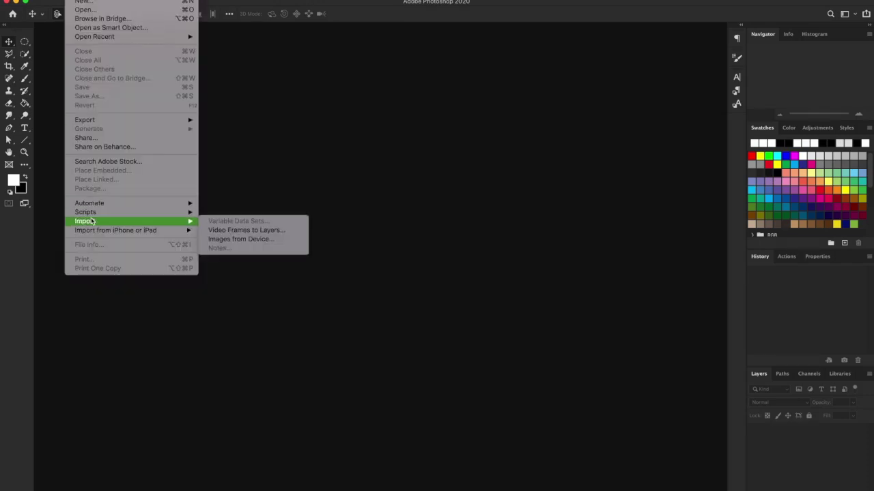
mouse_move(112, 206)
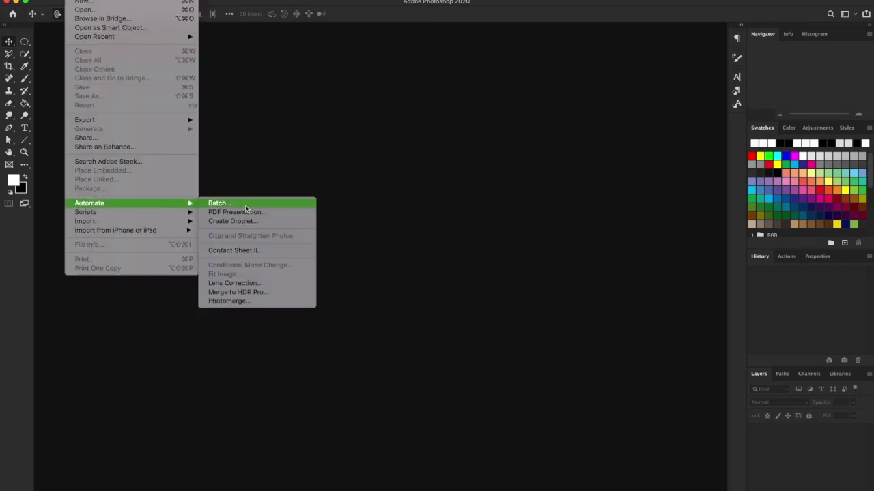
left_click(232, 305)
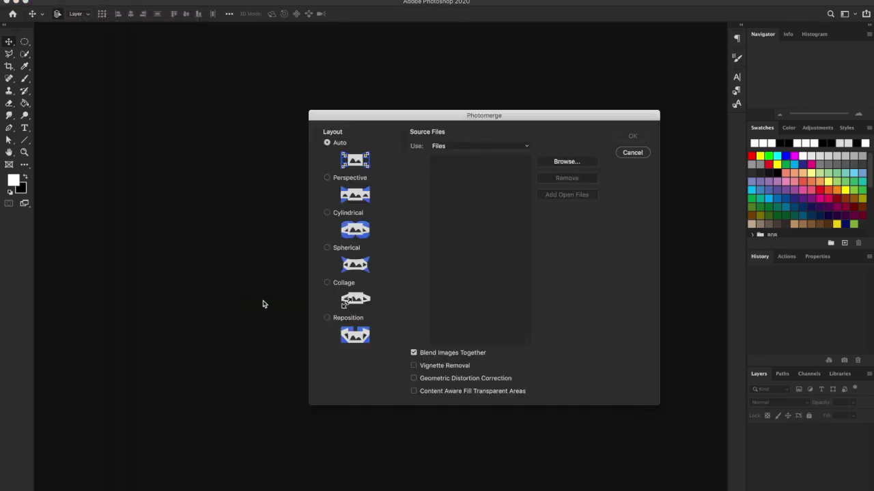
left_click(583, 163)
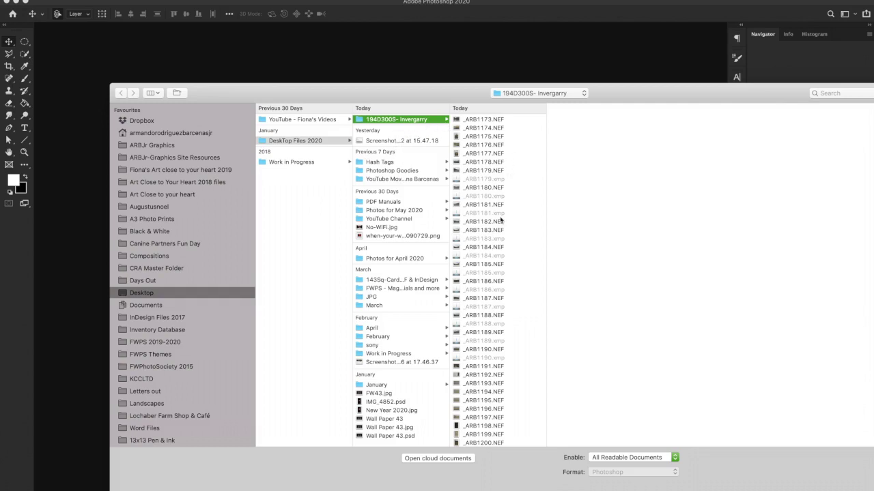
scroll(507, 309, "down", 10)
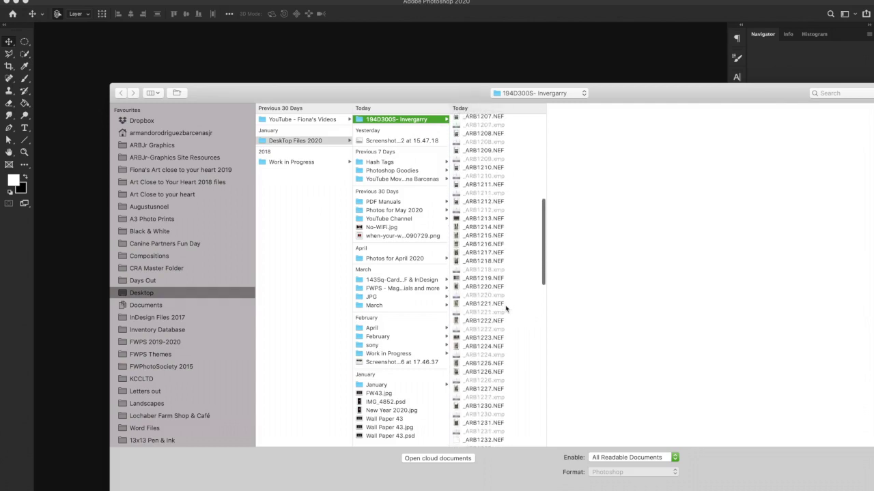
scroll(506, 309, "down", 5)
left_click(488, 267)
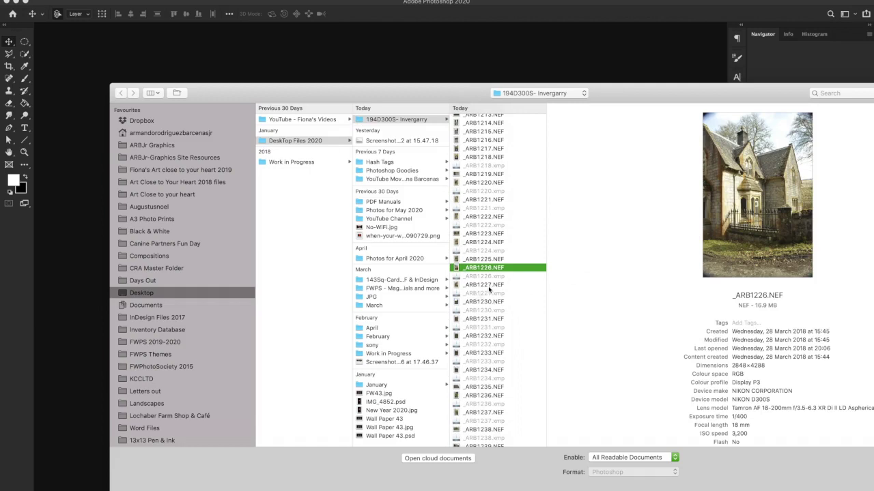
left_click(489, 286, "shift")
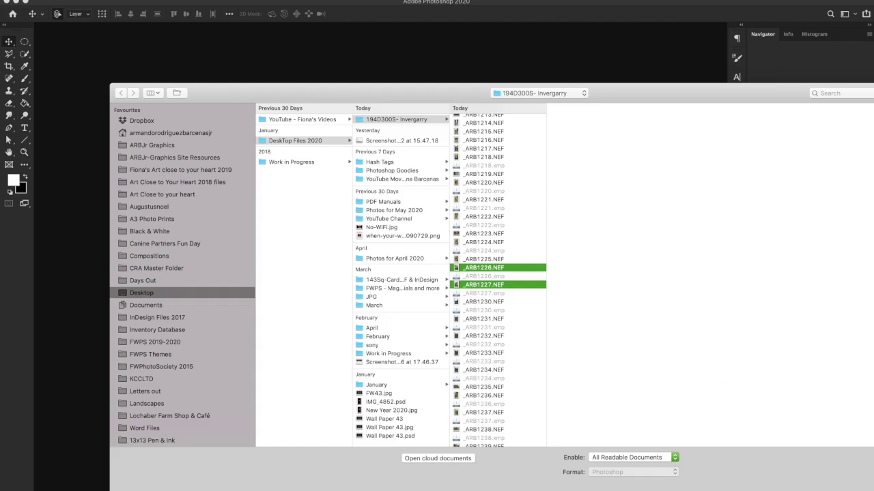
key("Return")
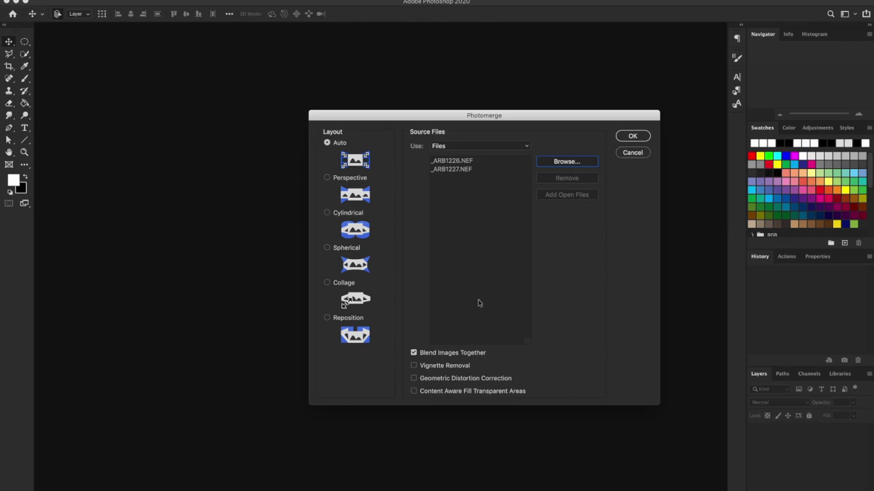
Step: Enable Vignette Removal, Geometric Distortion Correction and Content Aware Fill Transparent Areas, and merge the two photos
left_click(415, 367)
left_click(414, 378)
left_click(413, 391)
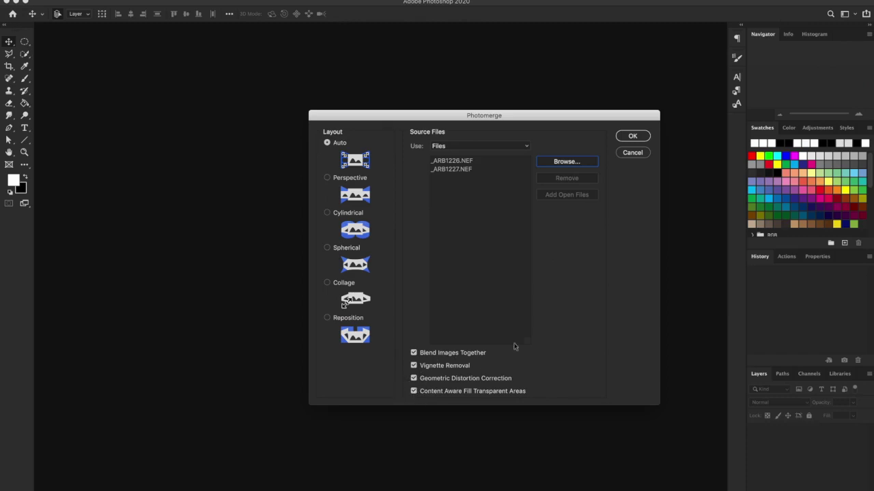
left_click(640, 135)
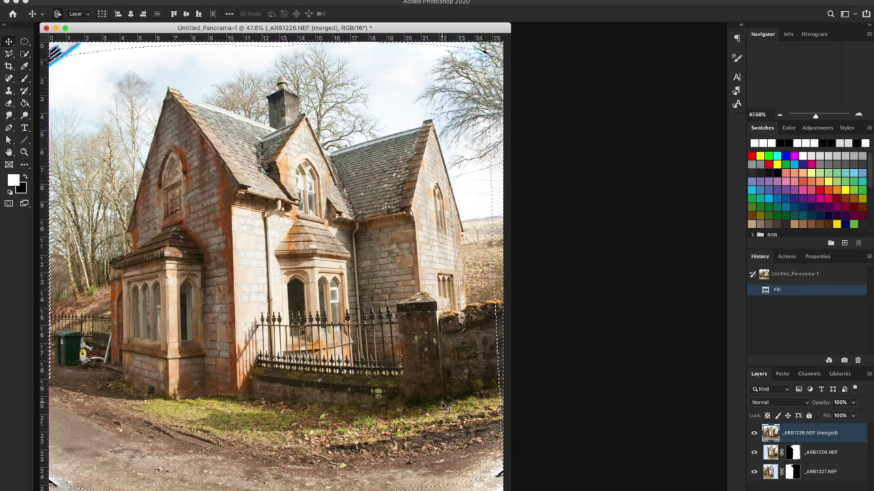
Step: Clear the selection and crop the panorama's upper and lower edges to remove the flawed corners
key("super+d")
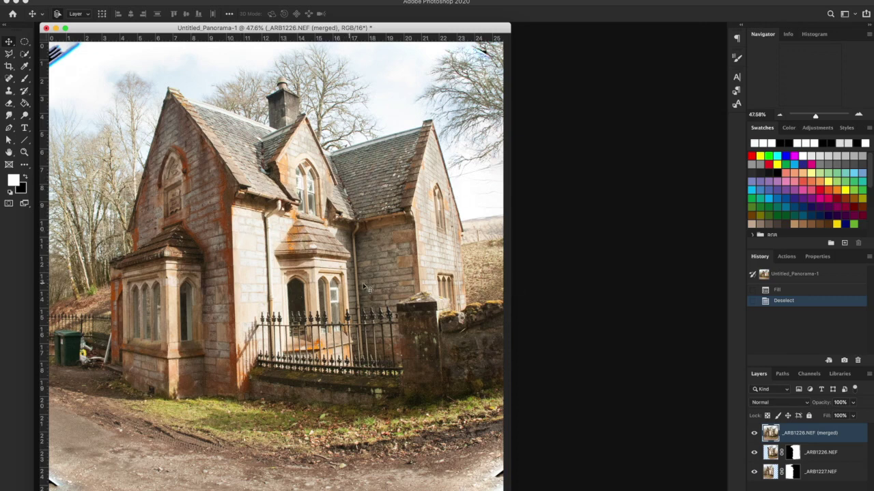
left_click_drag(511, 474, 550, 474)
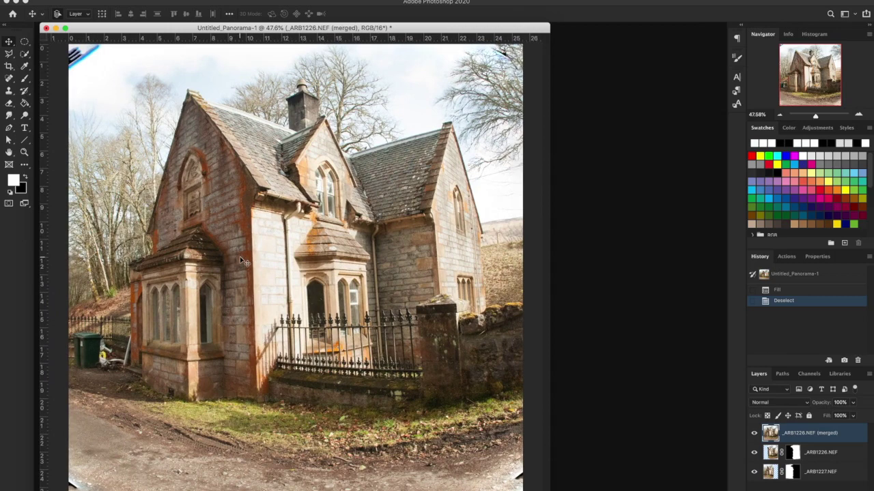
key("c")
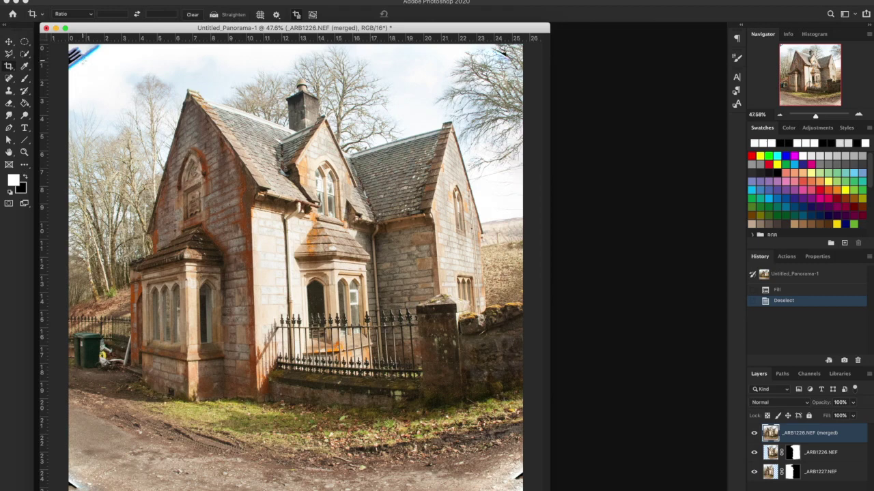
left_click_drag(70, 67, 520, 468)
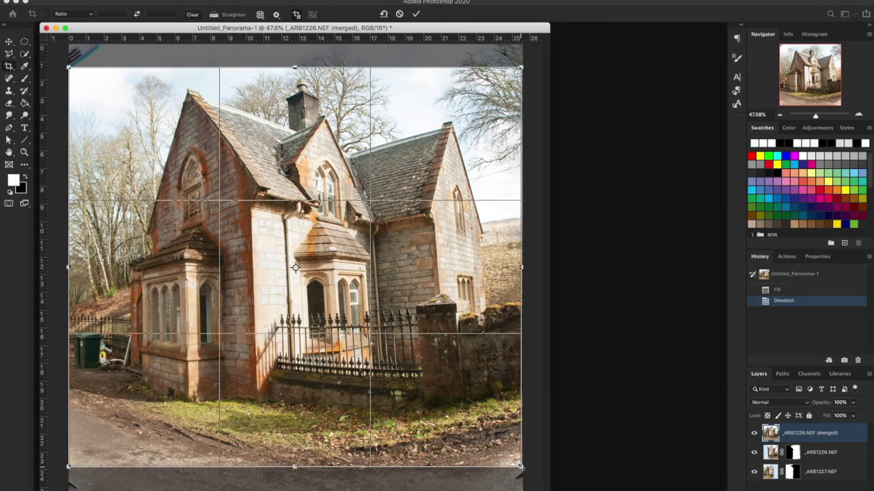
key("Return")
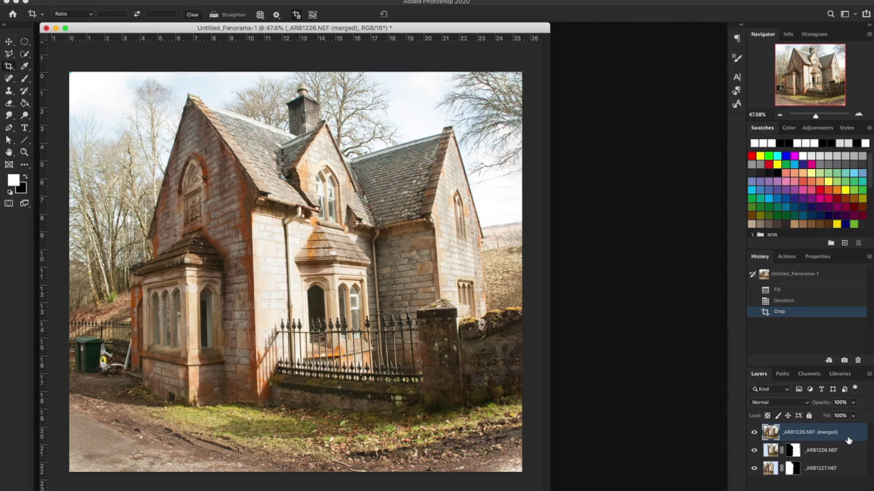
Step: Duplicate the merged panorama layer and hide all the layers beneath the copy
key("super+j")
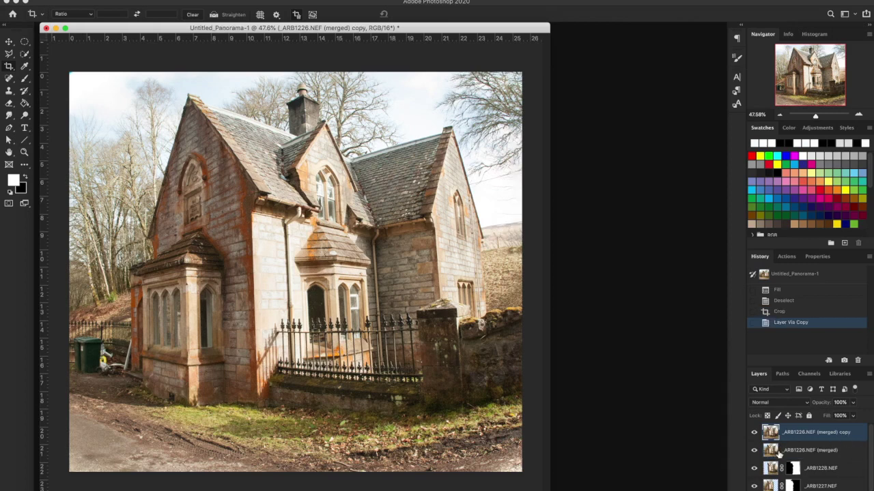
left_click(754, 451)
left_click_drag(754, 455, 752, 489)
Step: Rename the duplicated layer as Bridge House
double_click(844, 431)
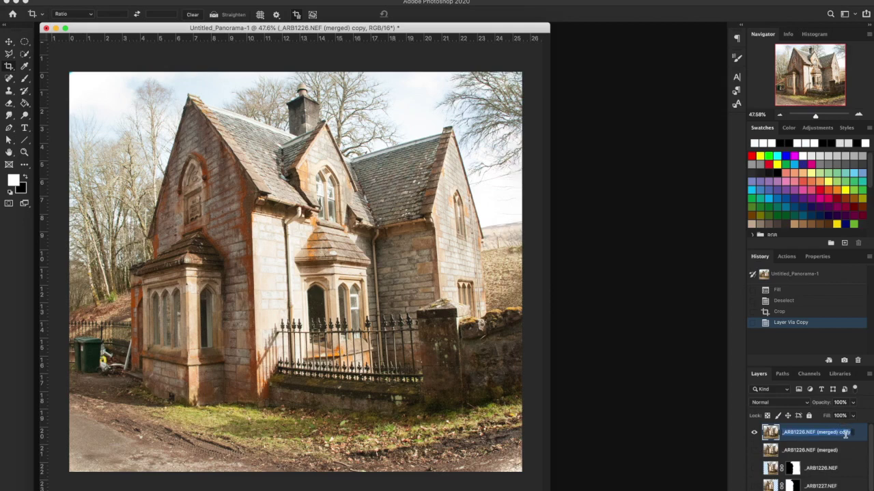
type("Bridge House")
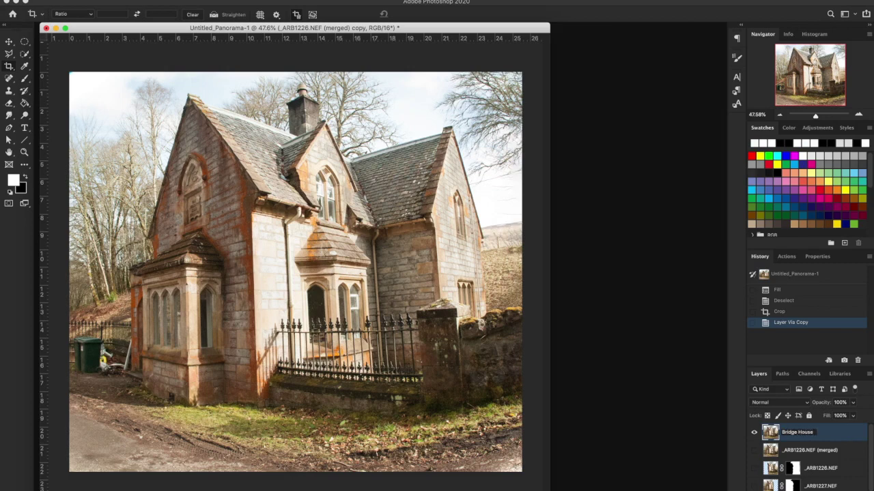
key("Return")
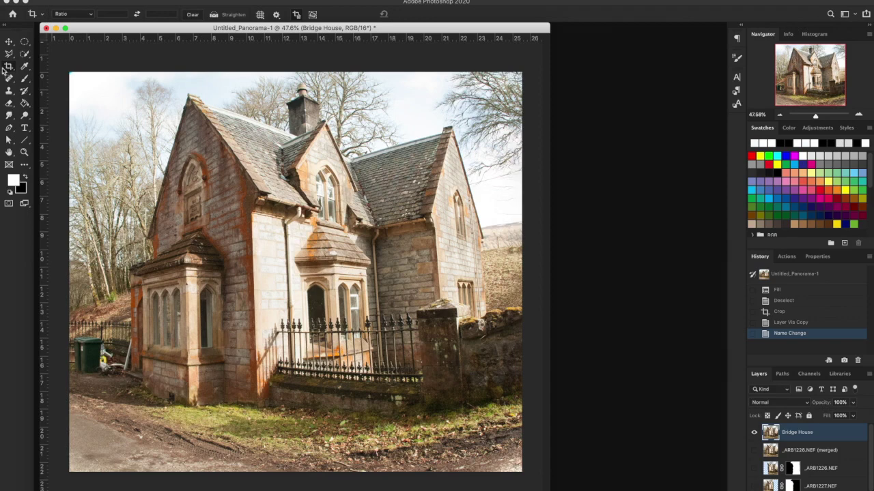
Step: Place a vertical guide through the peak of the house's front gable and set the canvas guide colour to red (fa0207)
left_click(9, 43)
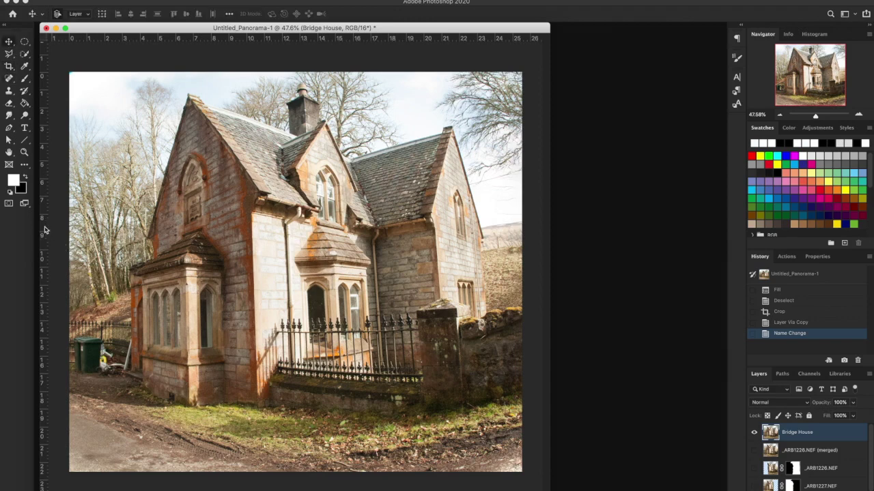
left_click_drag(43, 231, 188, 260)
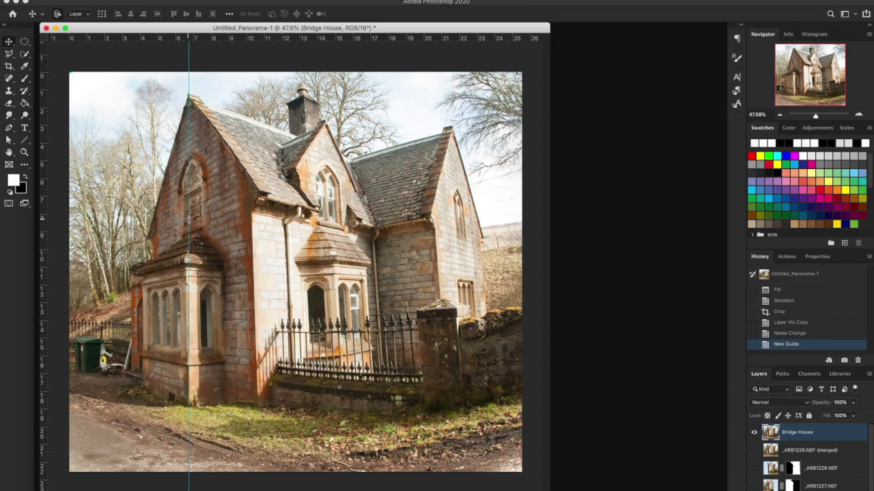
double_click(189, 57)
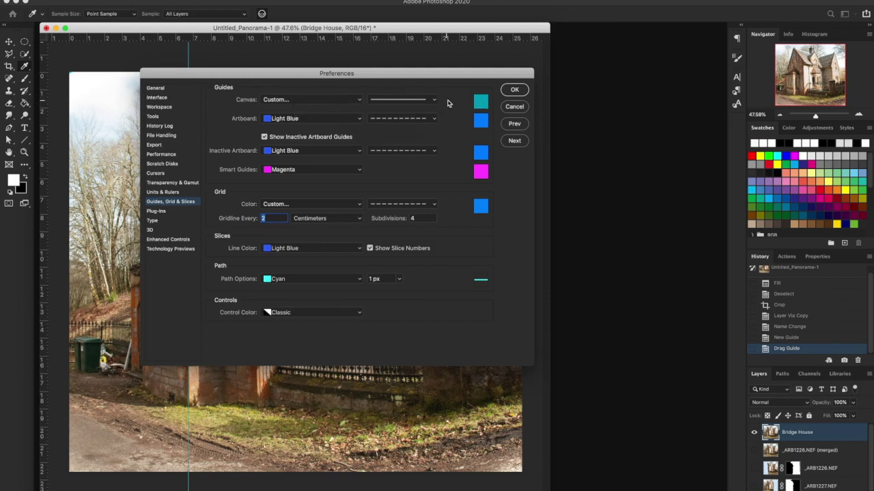
left_click(486, 106)
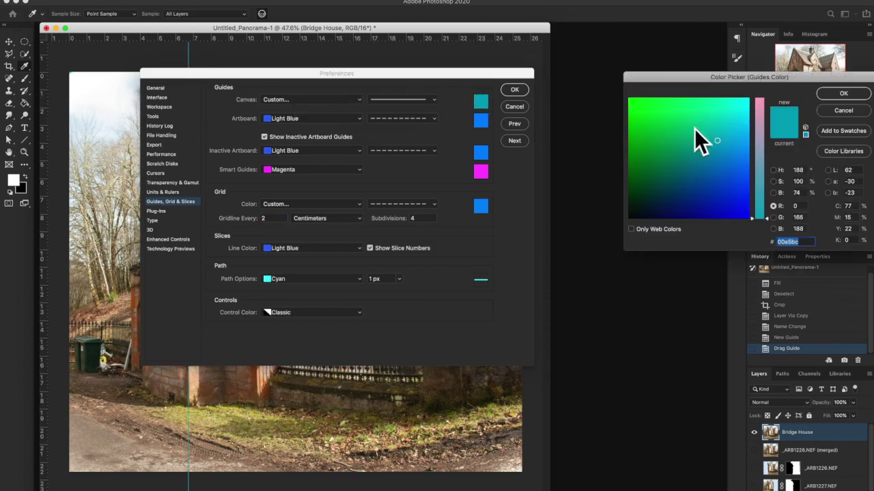
left_click(759, 102)
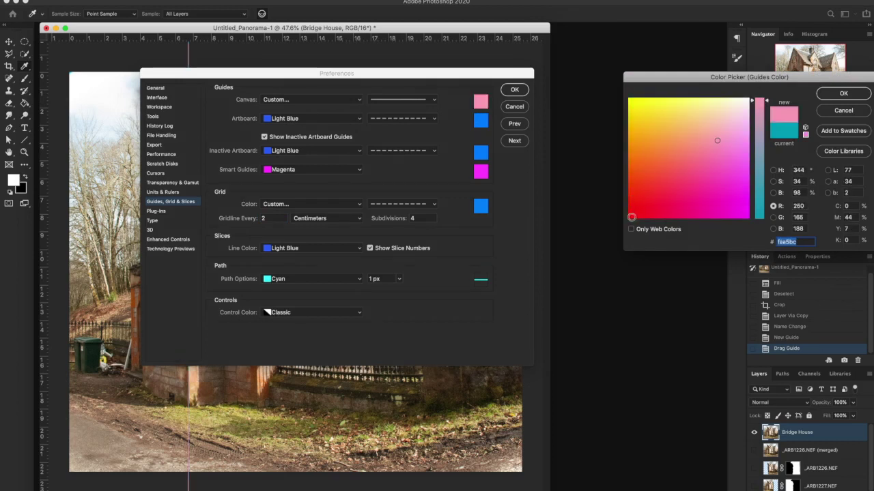
left_click(632, 217)
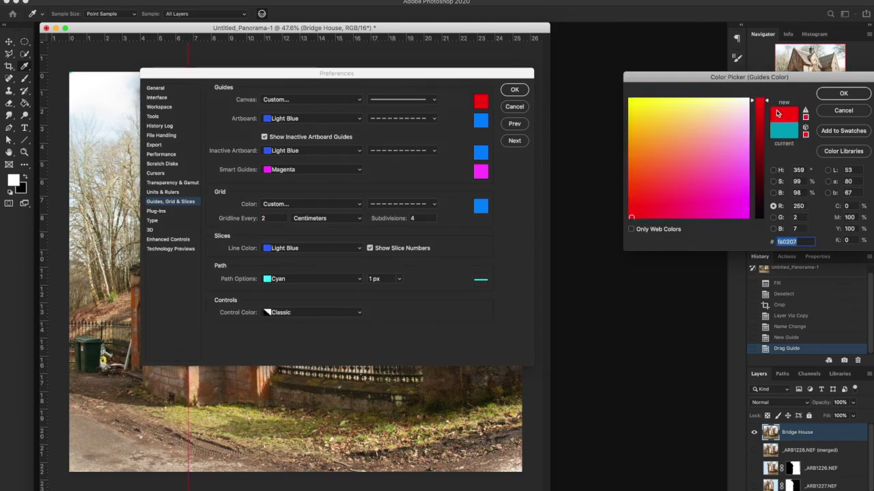
left_click(843, 93)
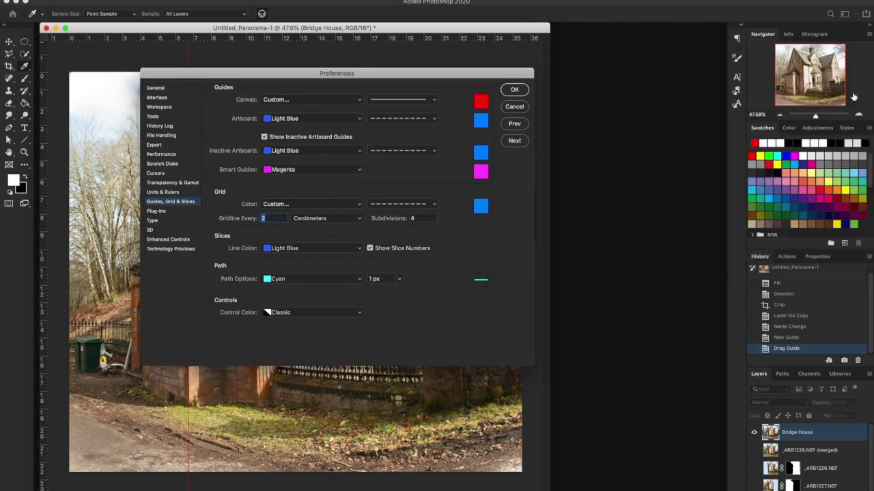
left_click(522, 90)
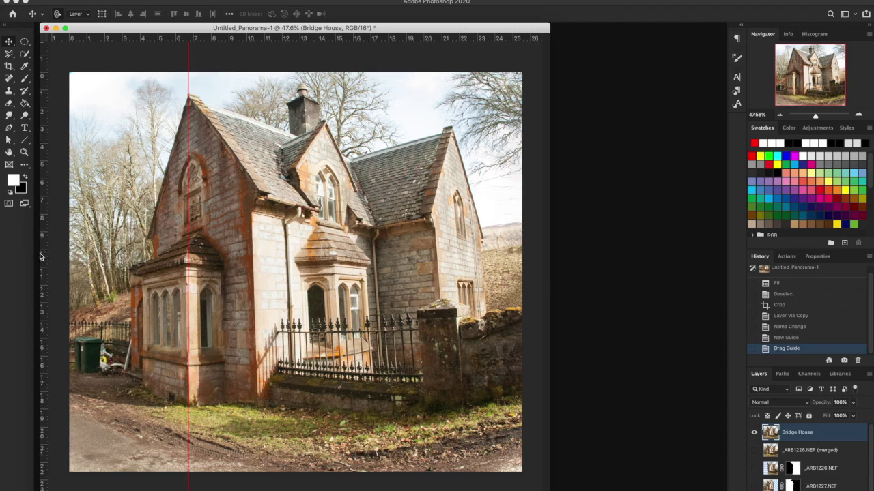
Step: Add vertical guides at the front wall's corner, at 17.80 cm and at the far wall's edge, plus a horizontal guide along the house's base
left_click_drag(43, 259, 257, 274)
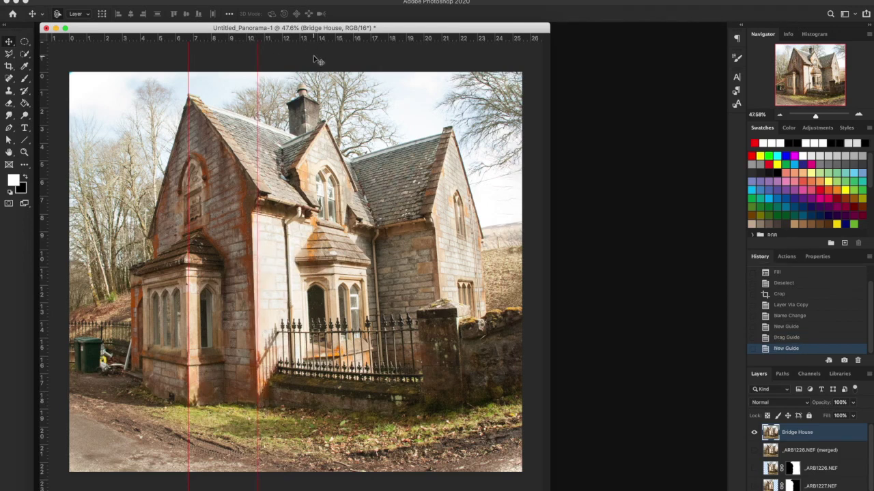
left_click_drag(321, 42, 315, 406)
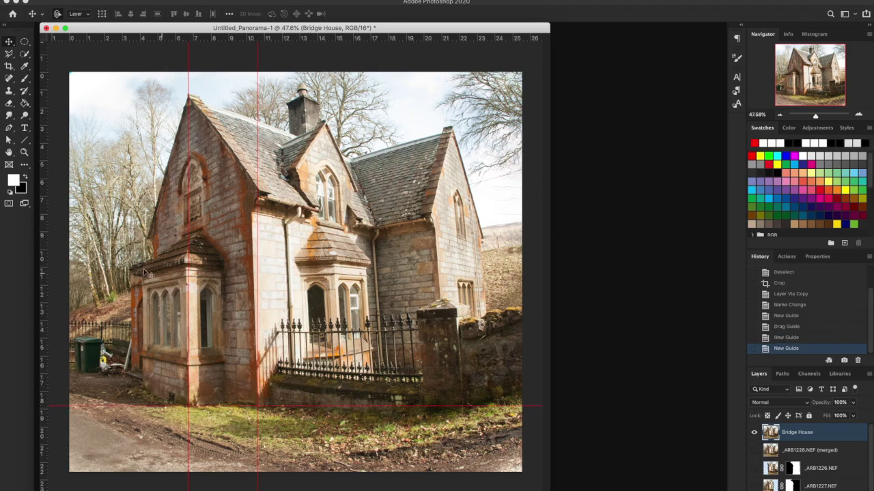
left_click_drag(44, 276, 385, 290)
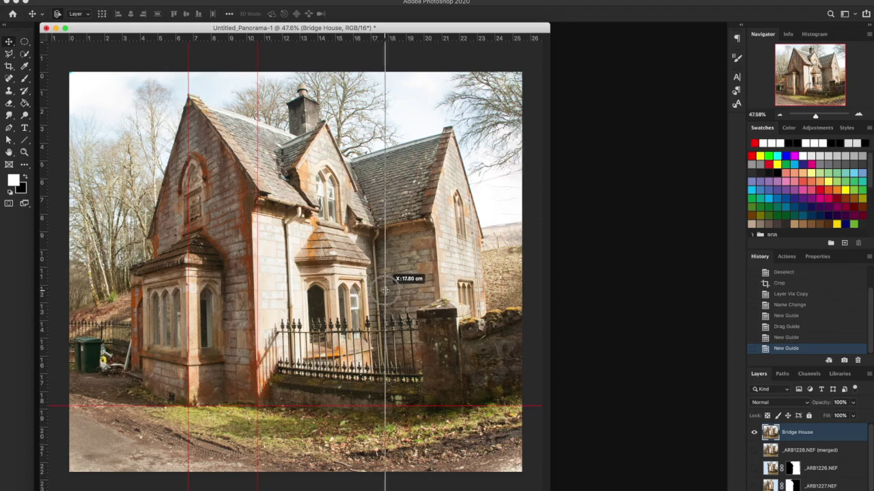
left_click_drag(384, 291, 385, 290)
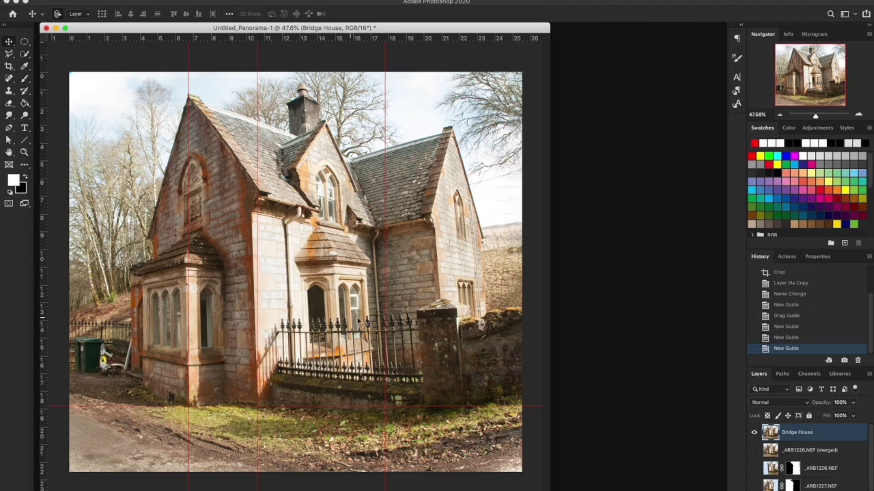
left_click_drag(45, 252, 488, 279)
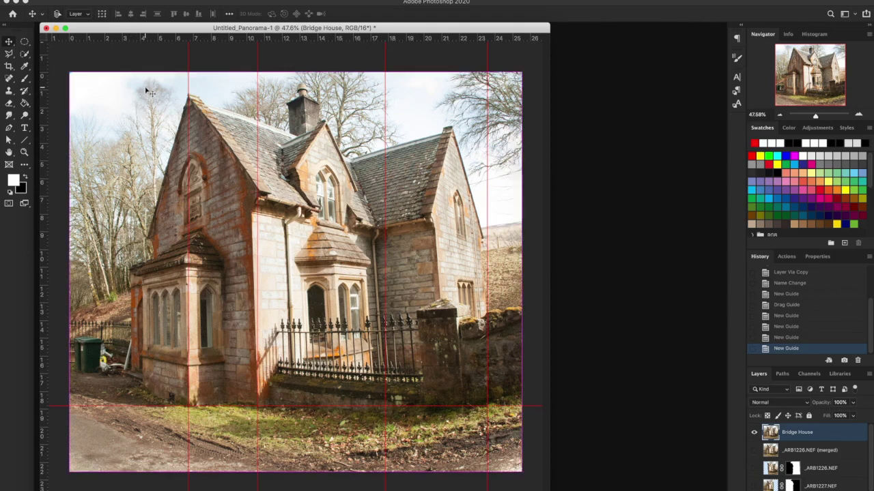
Step: Transform the Bridge House layer with Perspective, widening its upper edge evenly to a width of 108.47% to counter the converging walls
key("ctrl+t")
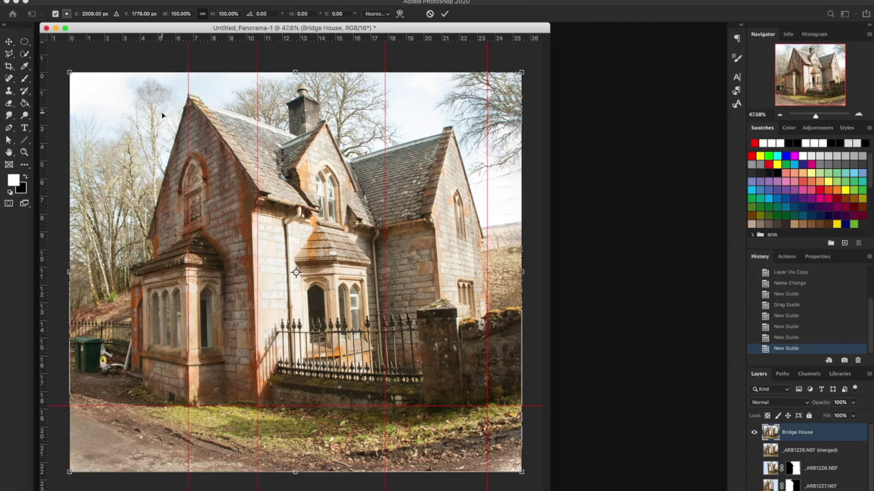
right_click(163, 116)
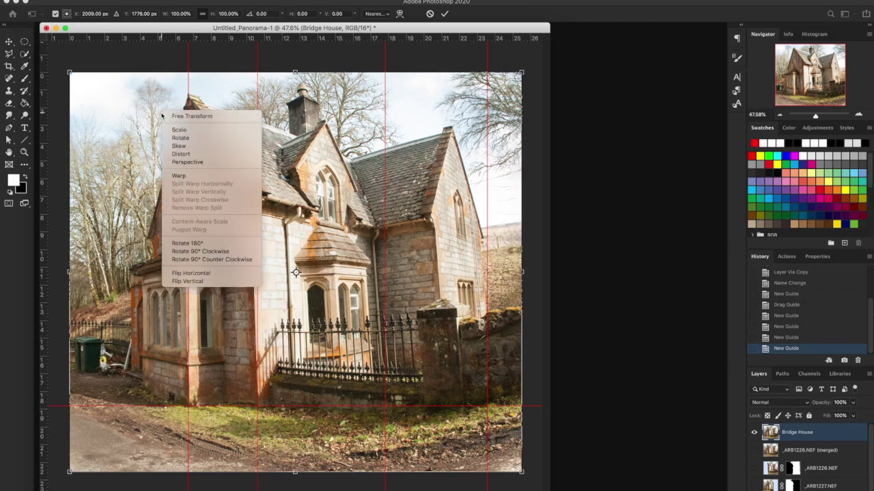
left_click(201, 162)
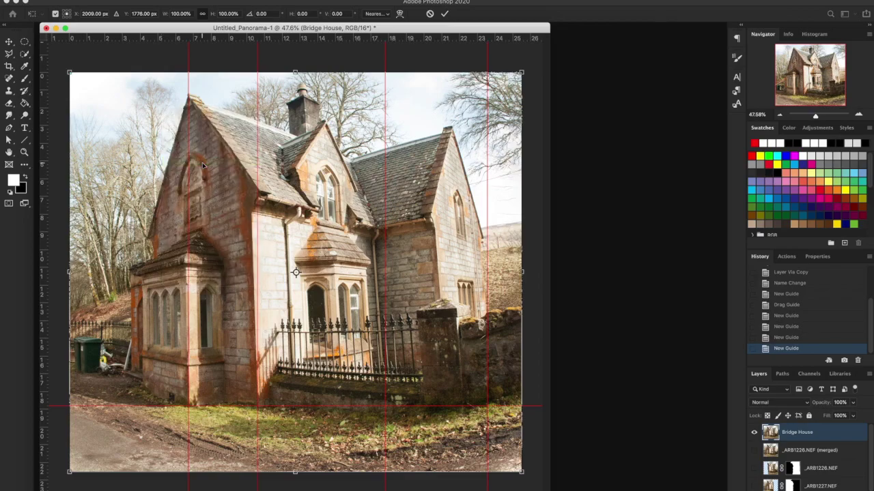
left_click_drag(420, 28, 517, 34)
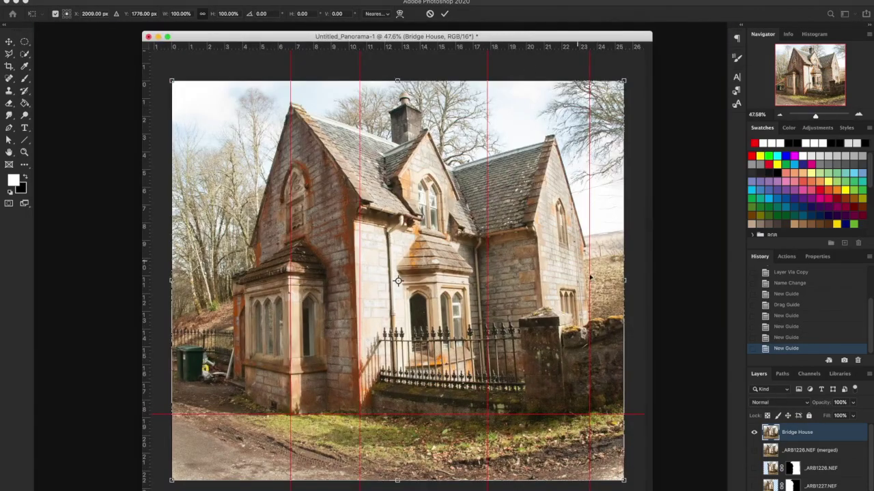
left_click_drag(817, 117, 816, 118)
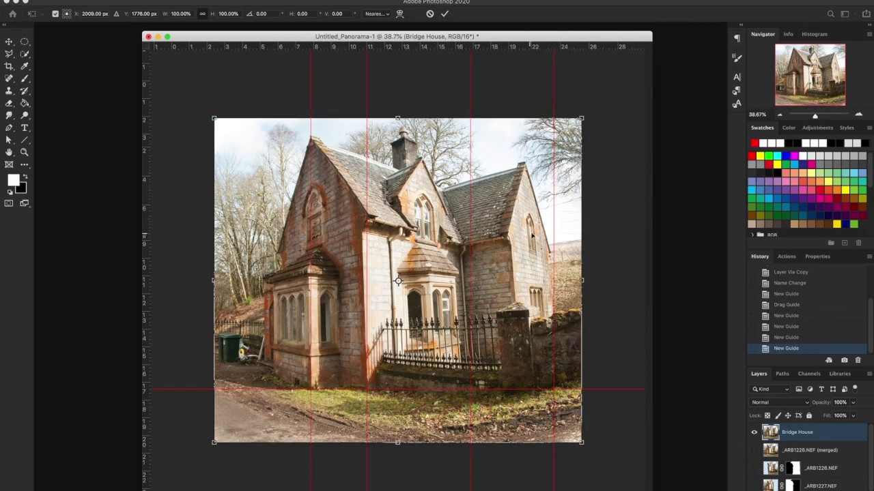
left_click(581, 118)
left_click_drag(582, 119, 596, 119)
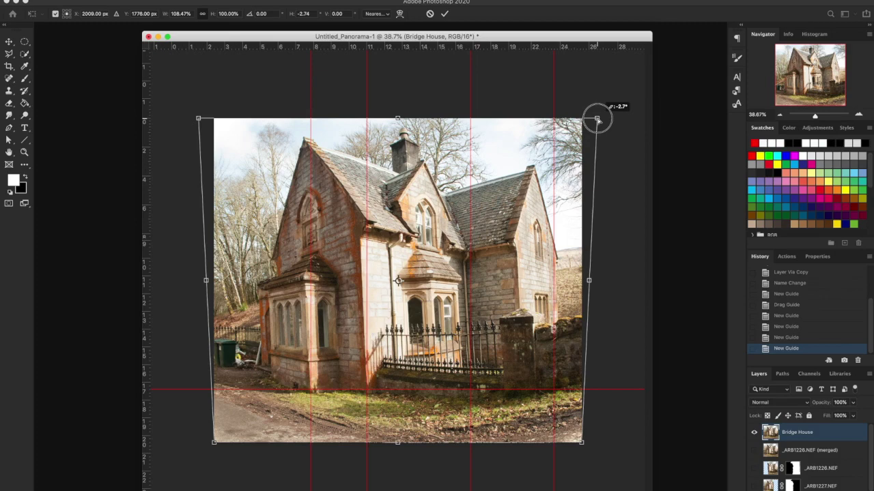
left_click_drag(597, 119, 597, 120)
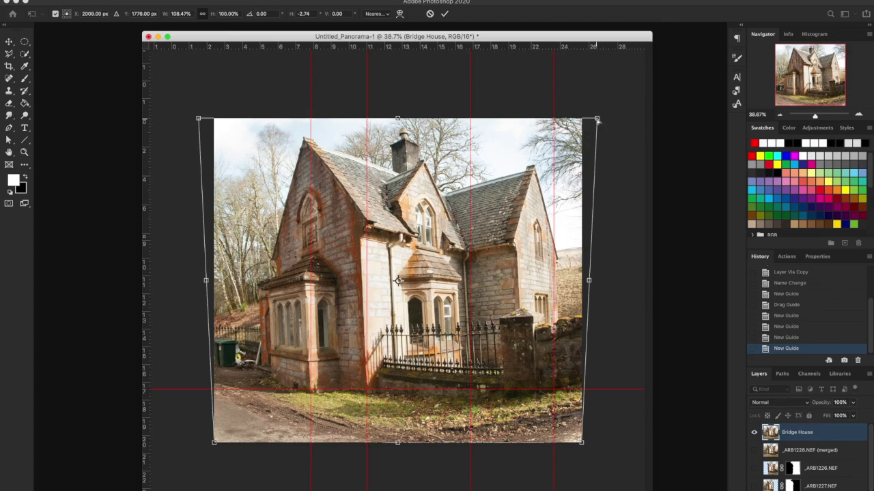
Step: Skew the layer's upper edge slightly right and its lower edge slightly left, to -4.86° horizontally, aligning the walls with the guides, and apply the transform
right_click(486, 172)
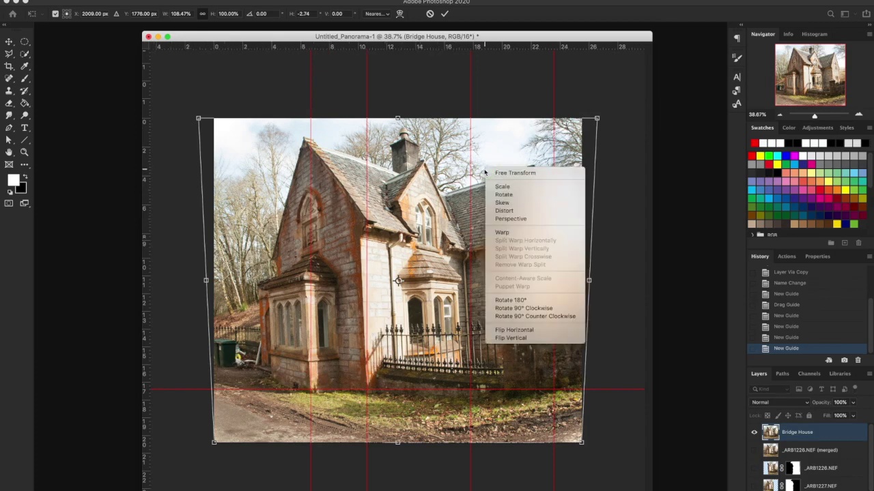
left_click(508, 204)
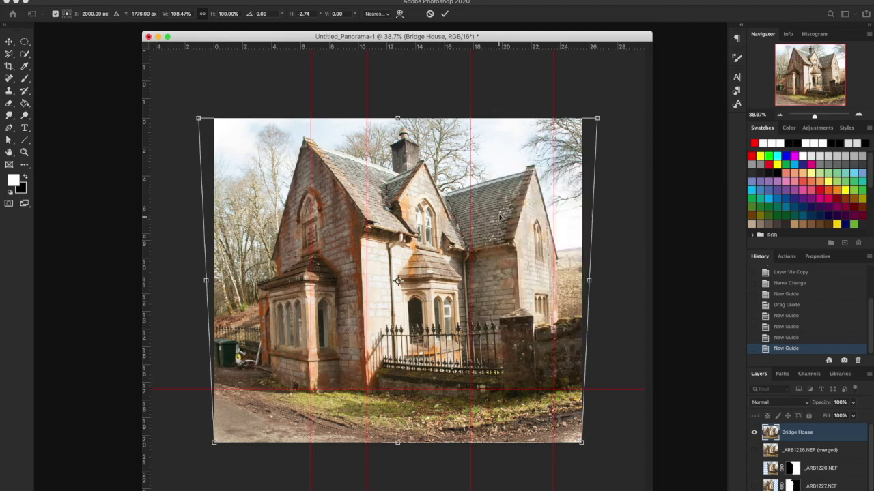
left_click_drag(398, 118, 407, 119)
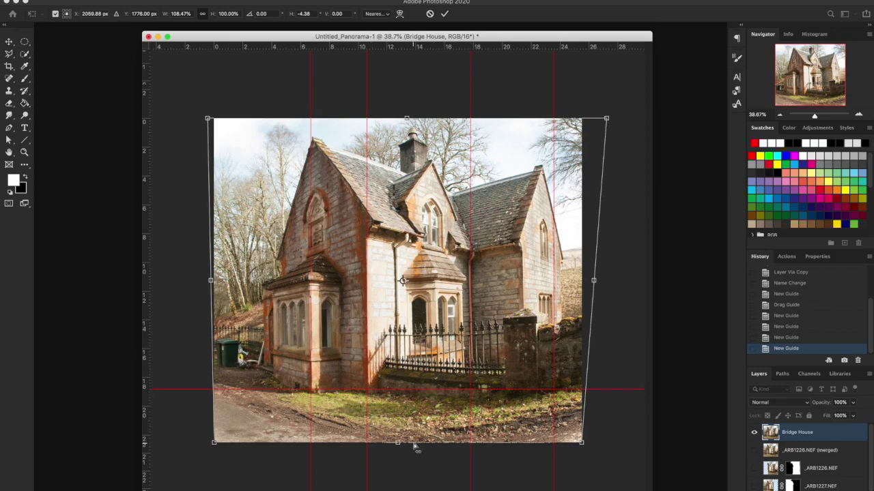
left_click_drag(398, 445, 395, 445)
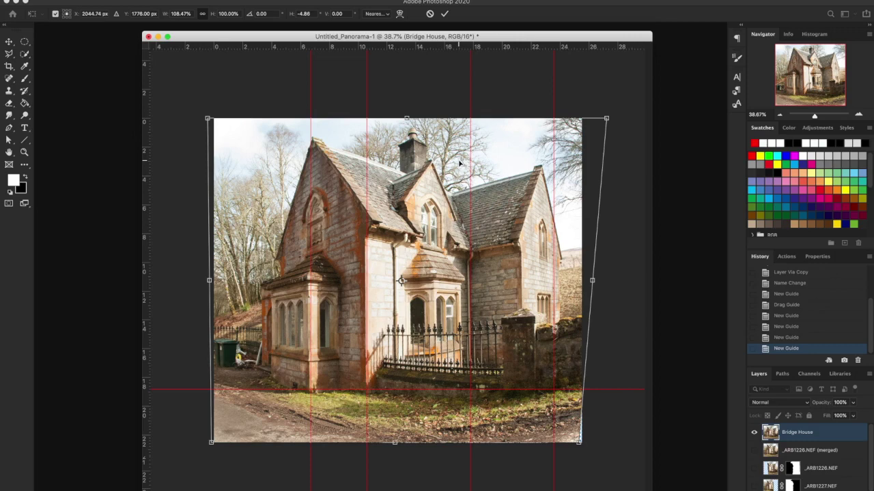
key("Return")
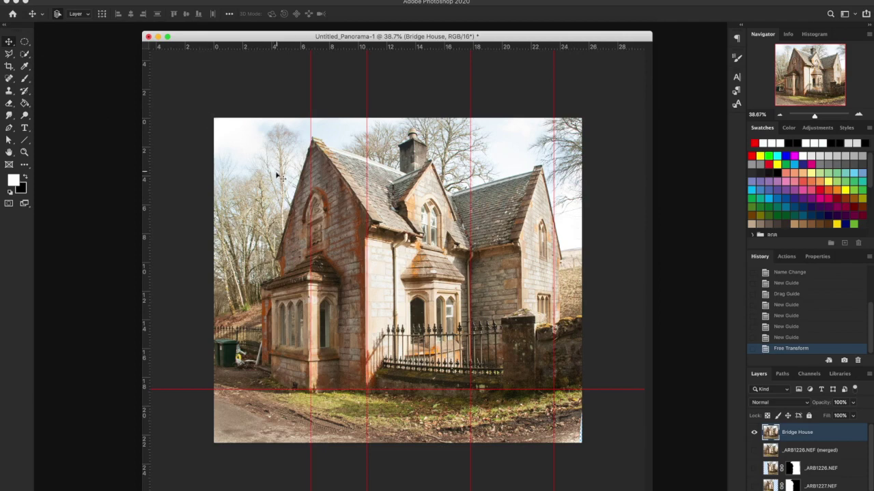
Step: Crop the image to the canvas bounds to discard the transformed layer's overhanging areas
key("super+t")
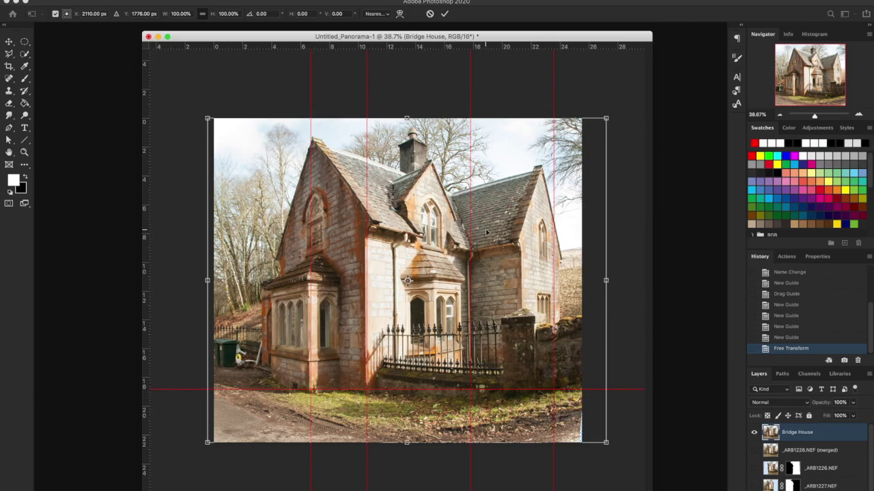
key("Return")
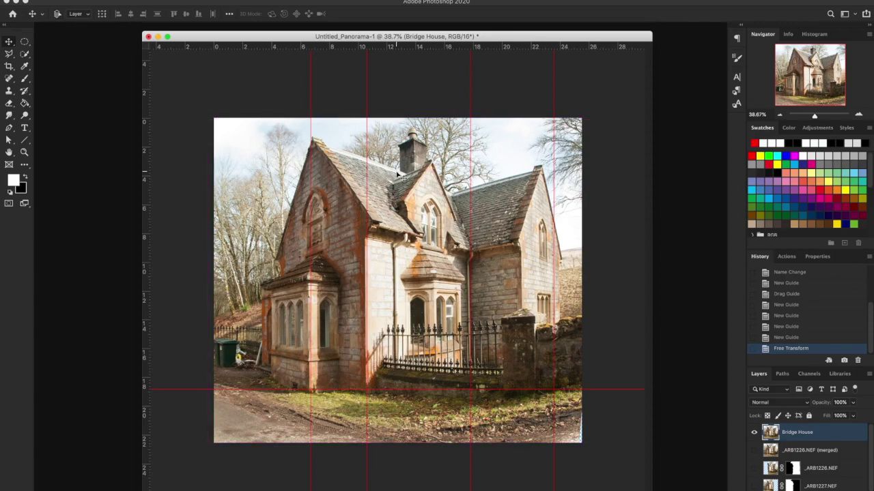
key("super+shift+a")
key("c")
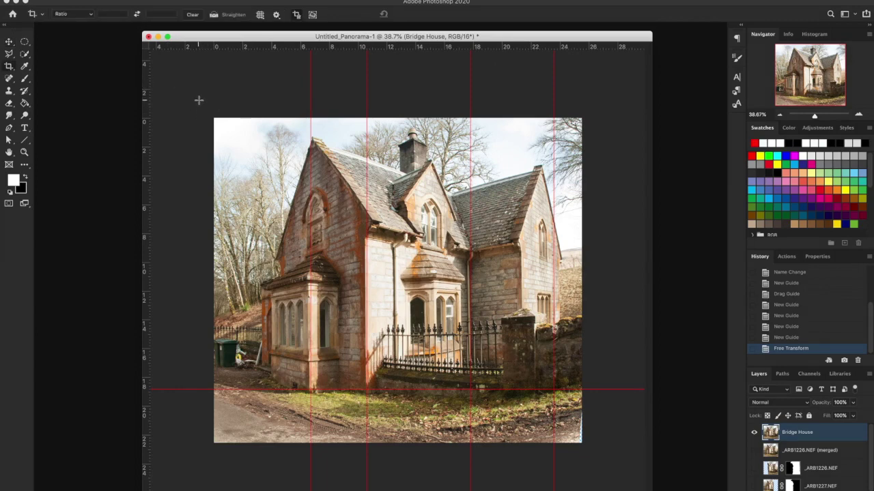
left_click_drag(195, 98, 581, 442)
key("Return")
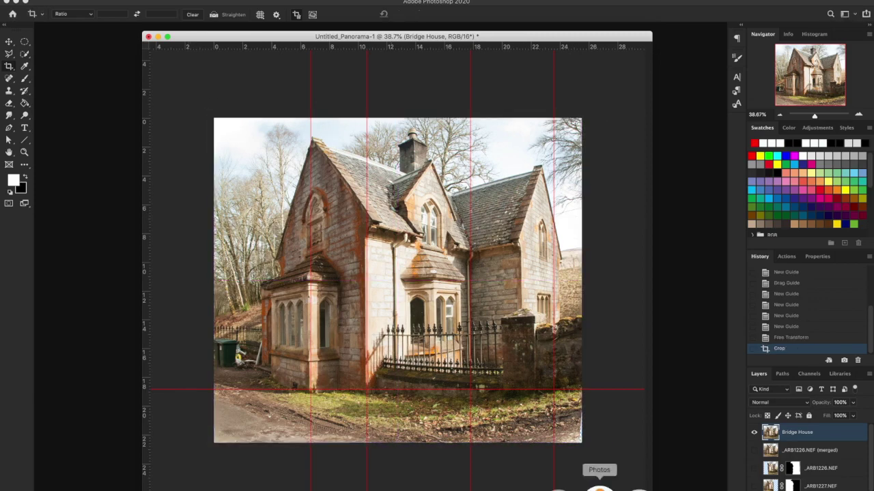
left_click(10, 42)
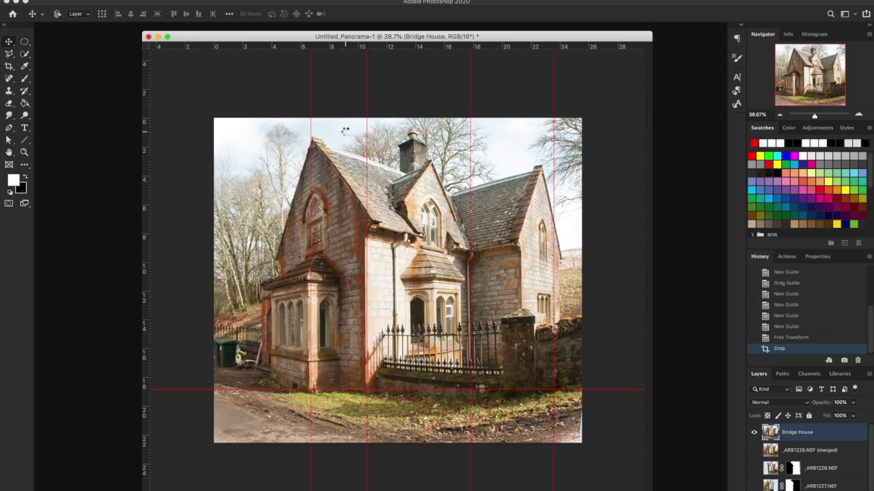
Step: Open the Bridge House layer in the Camera Raw filter and apply the Sunset in the snow 1 preset
key("super+shift+a")
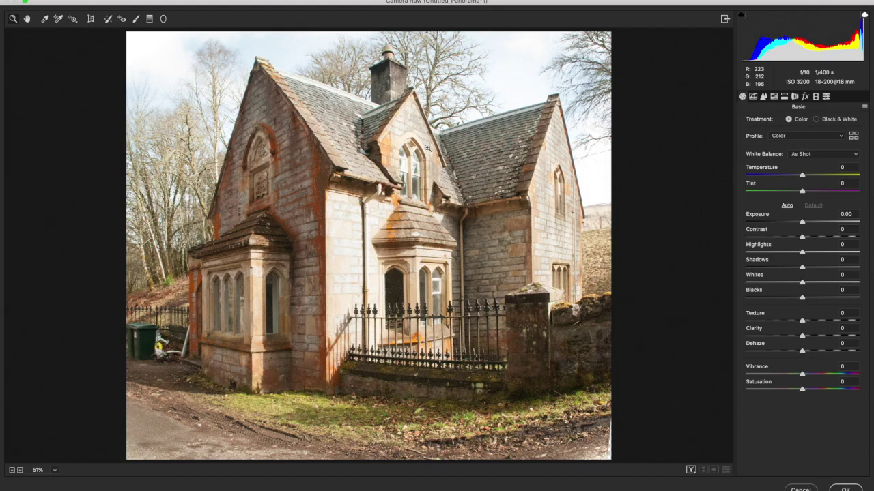
left_click(826, 96)
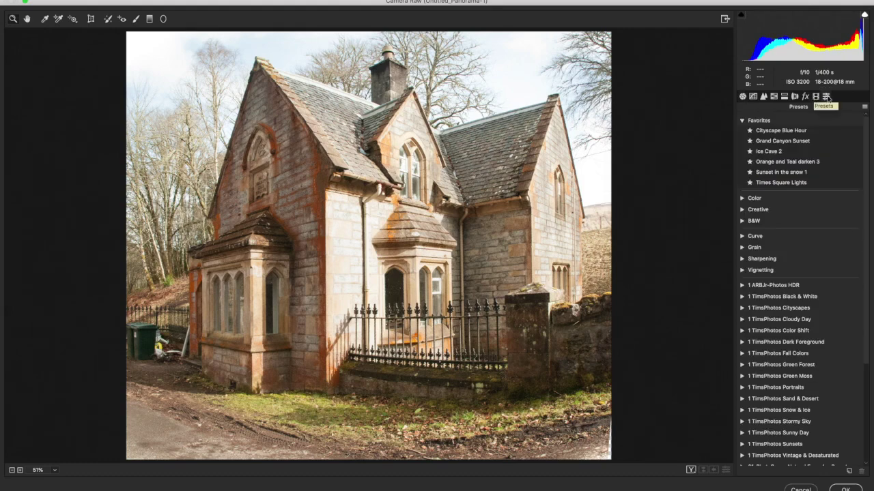
left_click(798, 175)
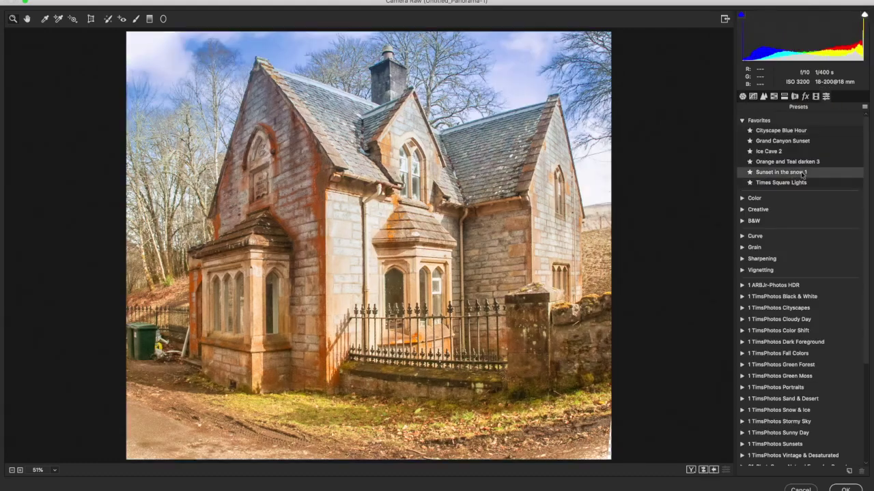
scroll(802, 174, "down", 1)
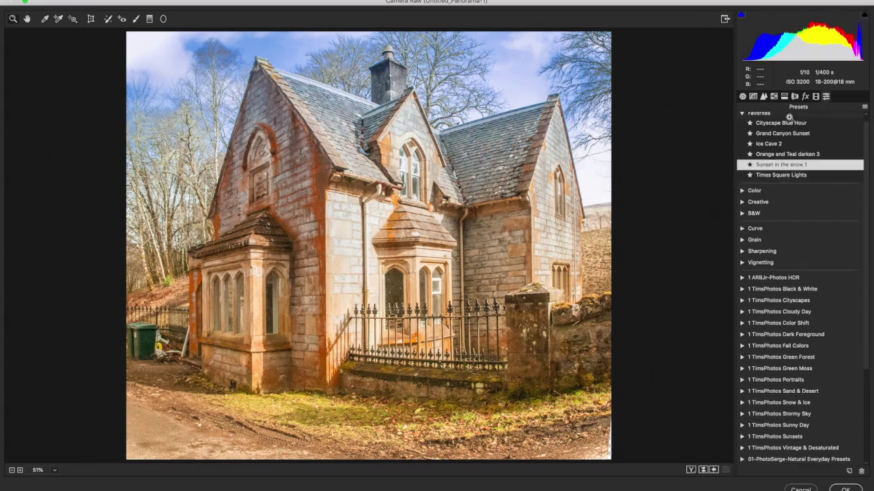
Step: Set Tint to +2, Whites to +2, Blacks to -32 and Dehaze to +24, compare before and after, and apply the filter
left_click(742, 97)
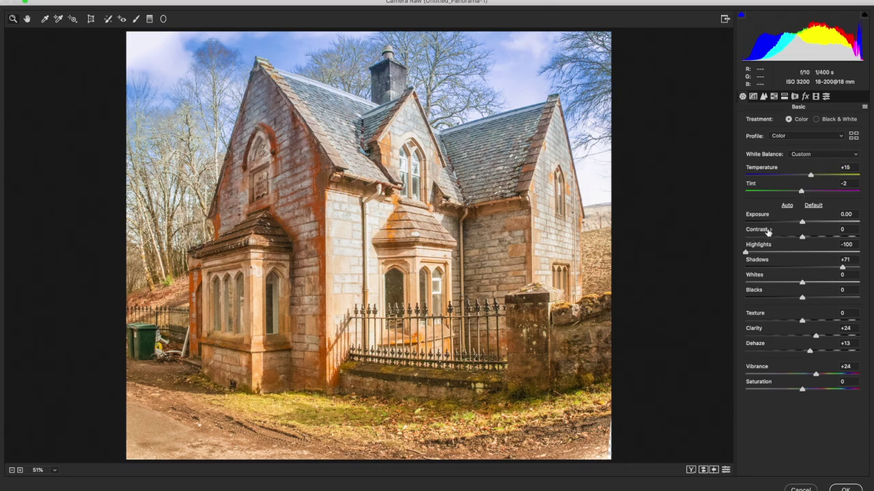
left_click(803, 195)
left_click_drag(803, 194, 804, 196)
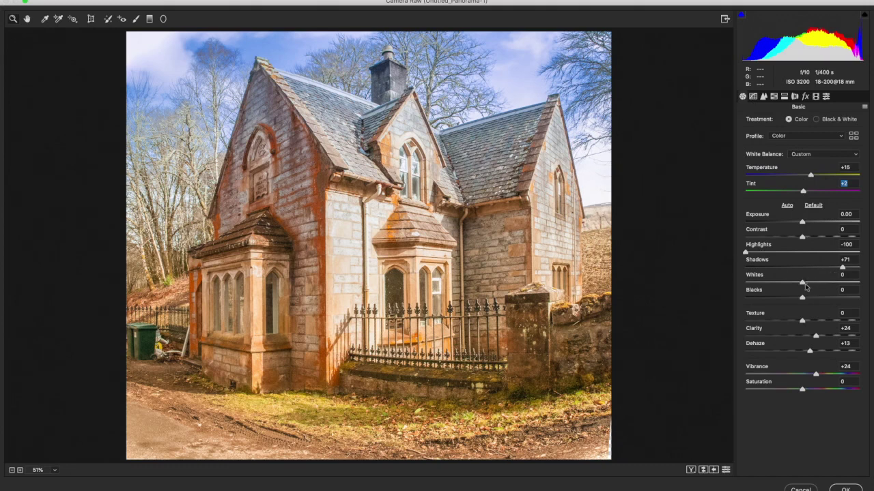
left_click_drag(803, 285, 803, 285)
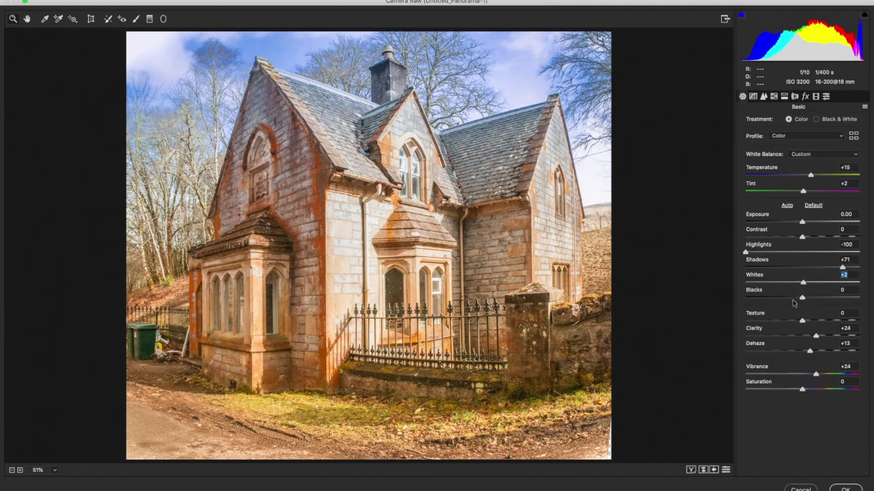
left_click_drag(802, 302, 785, 303)
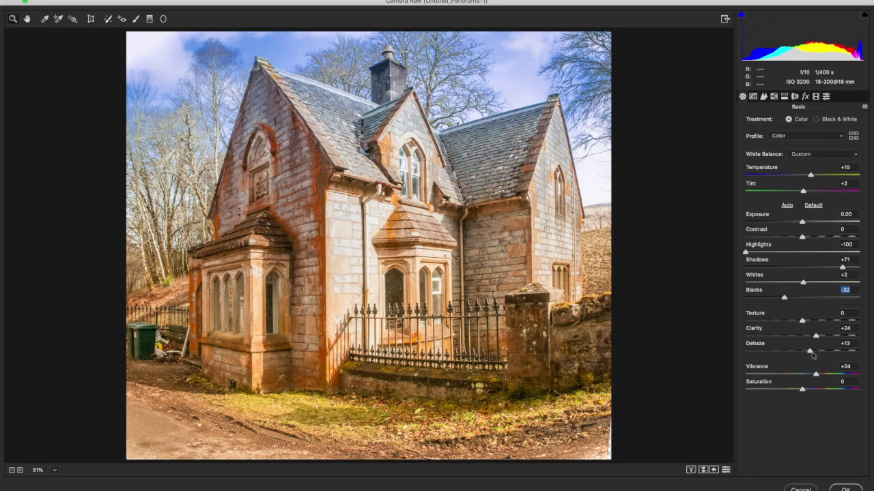
left_click_drag(809, 353, 817, 353)
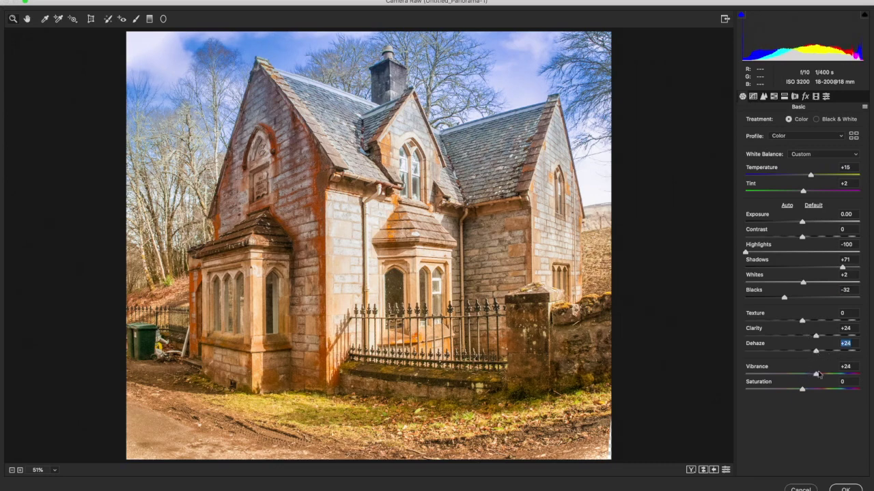
left_click(691, 470)
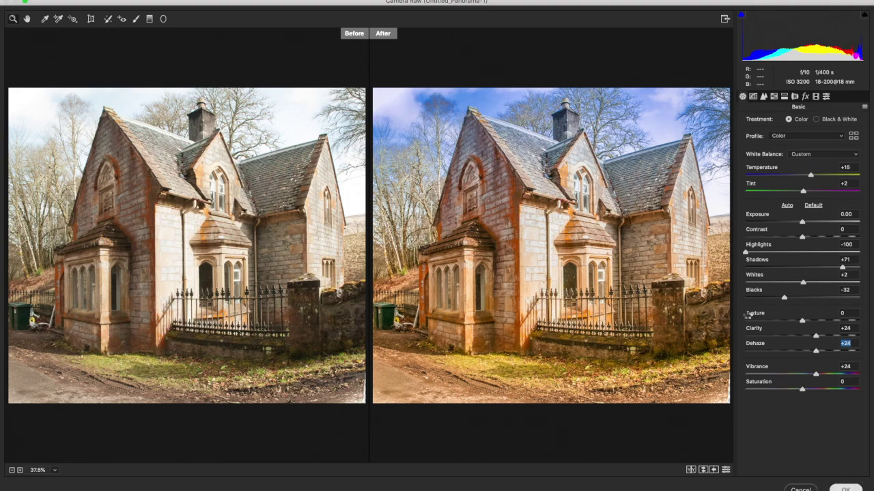
key("Return")
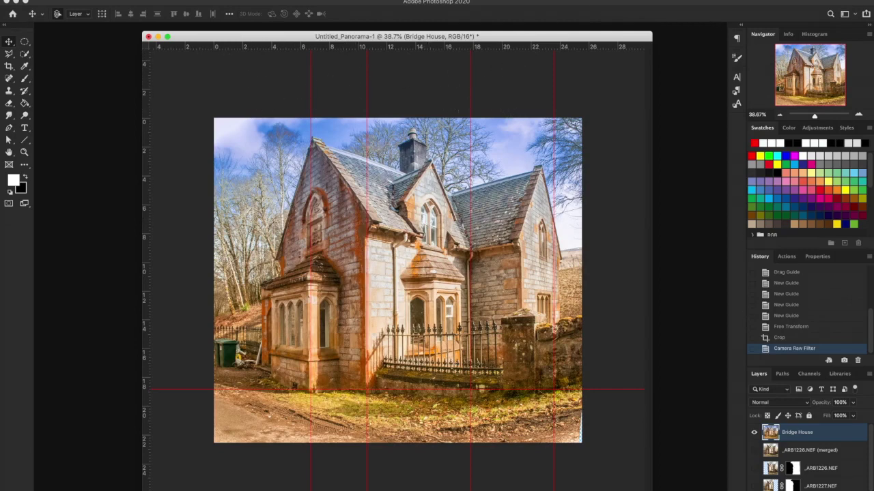
Step: Clear the canvas guides and clone-stamp ground texture over the blank sliver at the image's lower-right corner
left_click(266, 0)
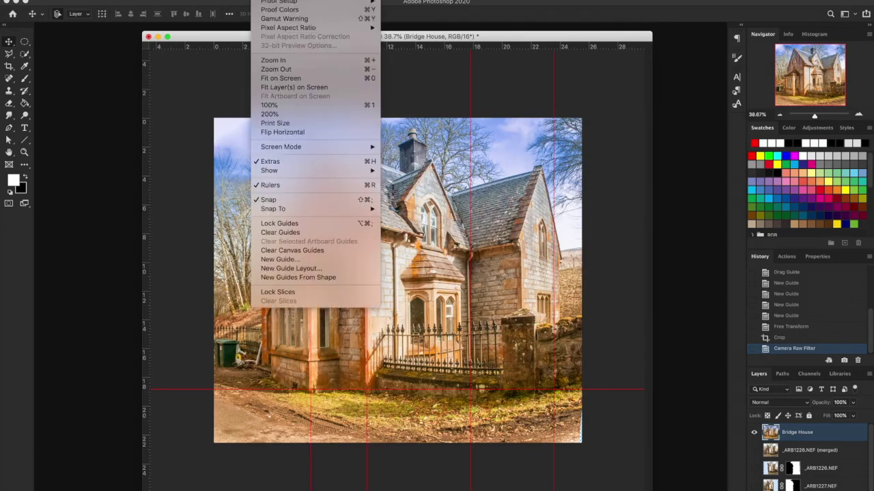
left_click(288, 254)
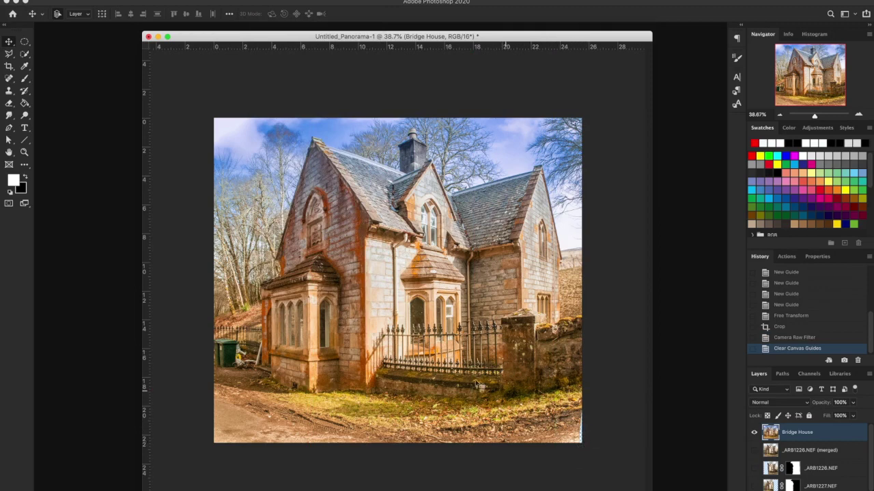
left_click(9, 92)
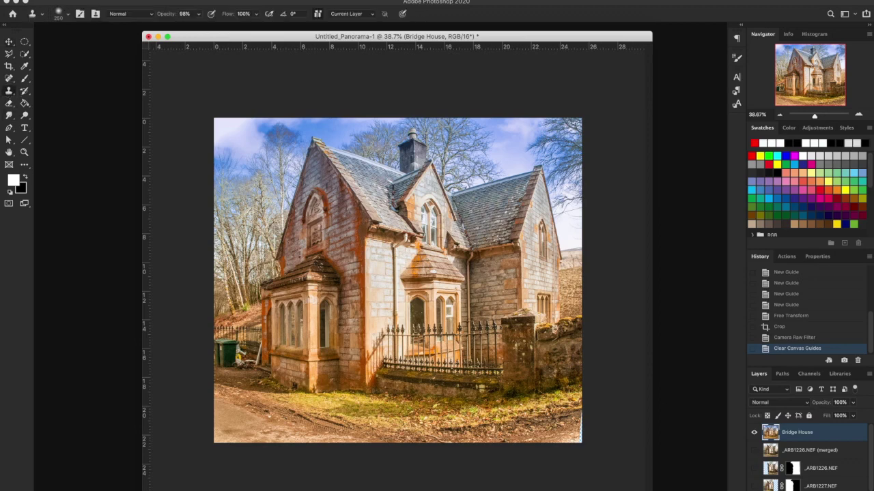
left_click(581, 441)
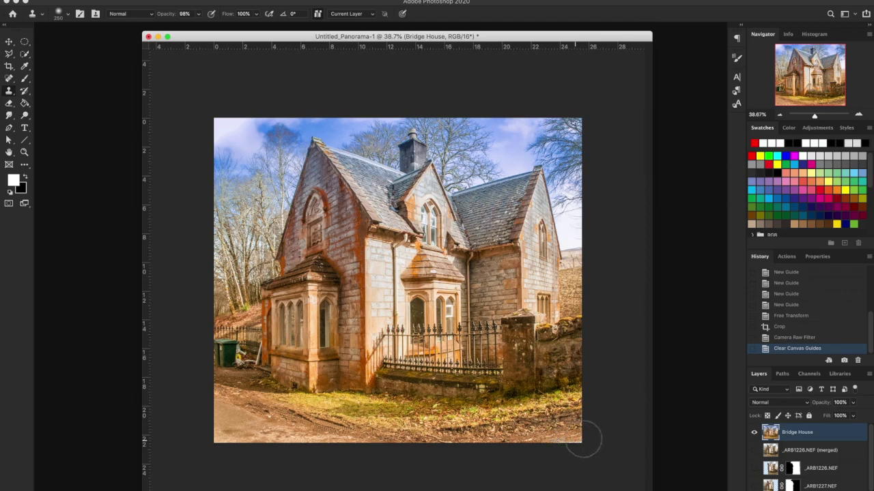
left_click(9, 42)
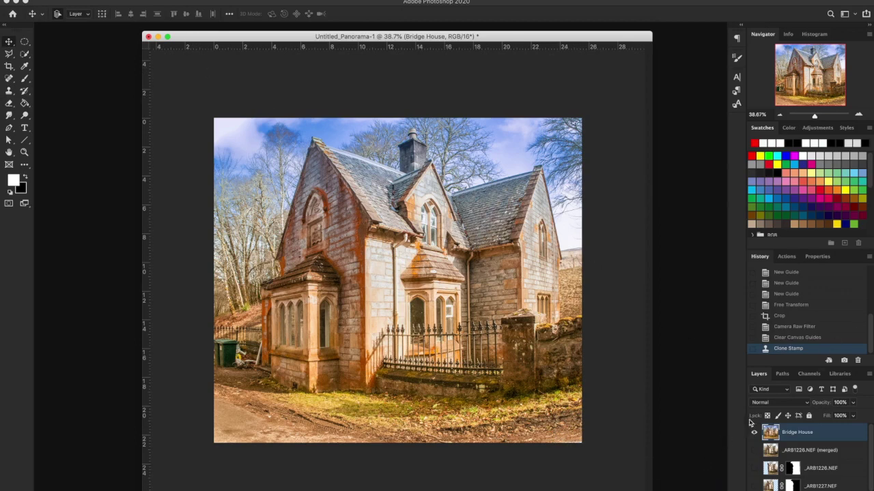
Step: Compare the edited Bridge House layer with the original merged panorama by toggling layer visibility
left_click(754, 450)
left_click(754, 433)
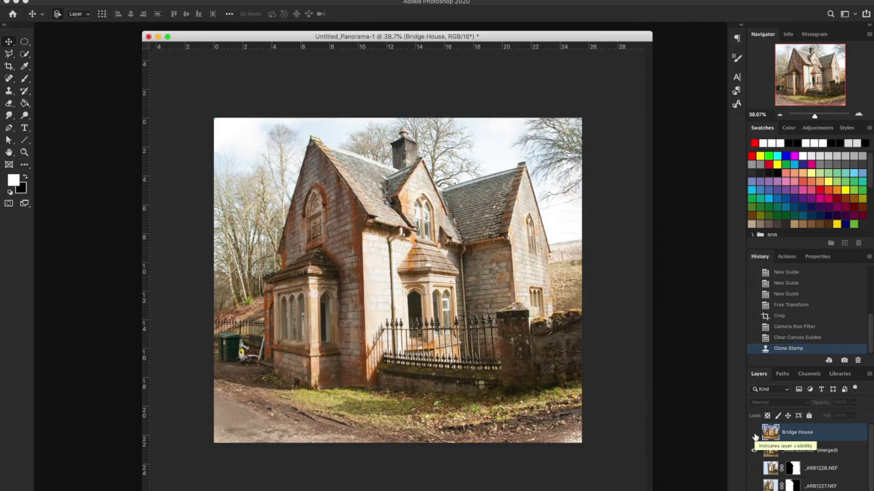
left_click(755, 433)
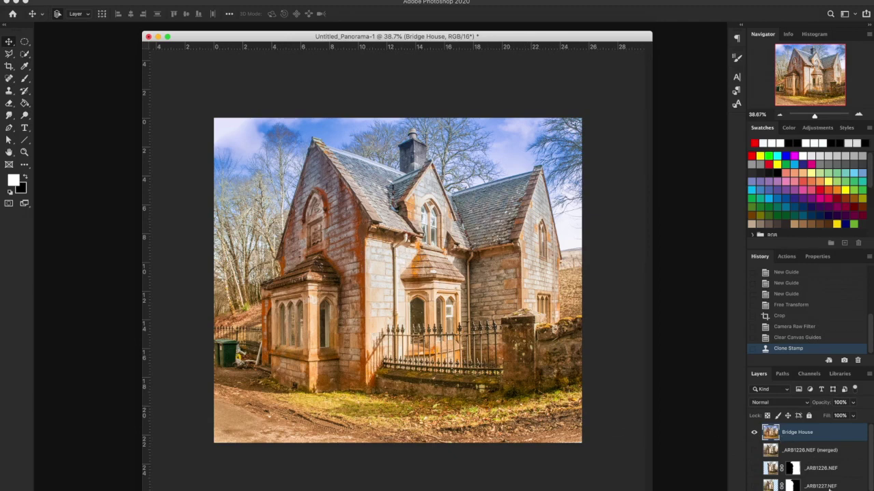
Step: Add a new layer above the Bridge House layer and open the brush presets for the Brush tool
left_click(841, 489)
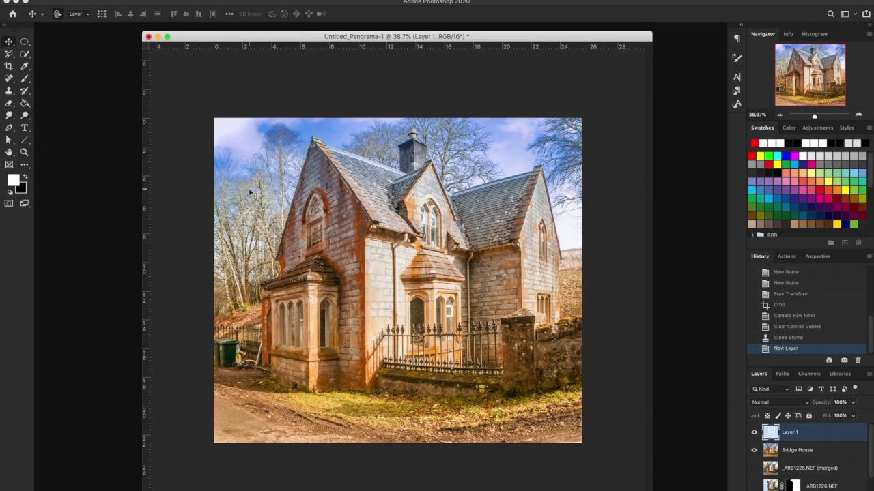
key("b")
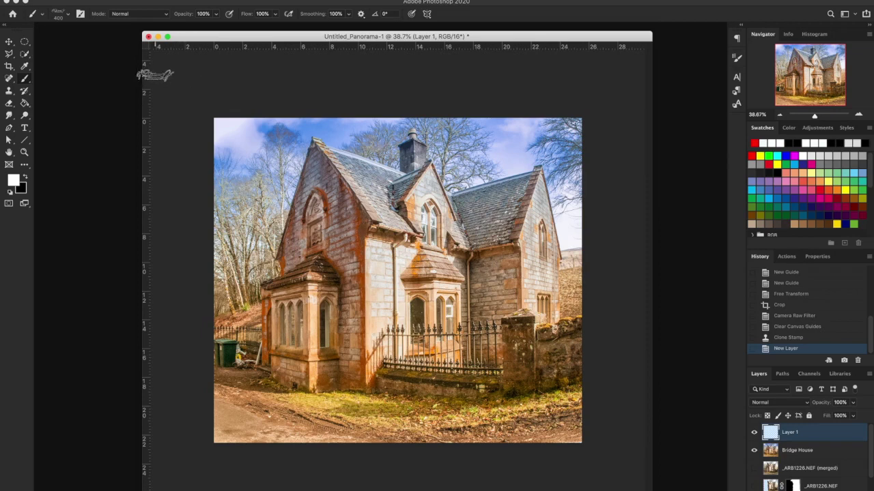
left_click(67, 14)
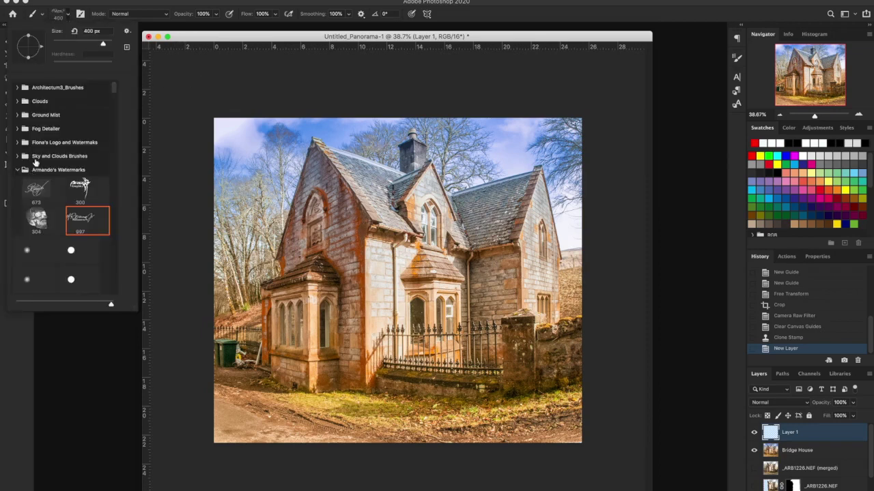
Step: Look through the brush preset folders, expanding and collapsing the Sky and Clouds Brushes set
scroll(82, 198, "down", 10)
scroll(82, 198, "up", 10)
left_click(18, 155)
scroll(83, 202, "down", 5)
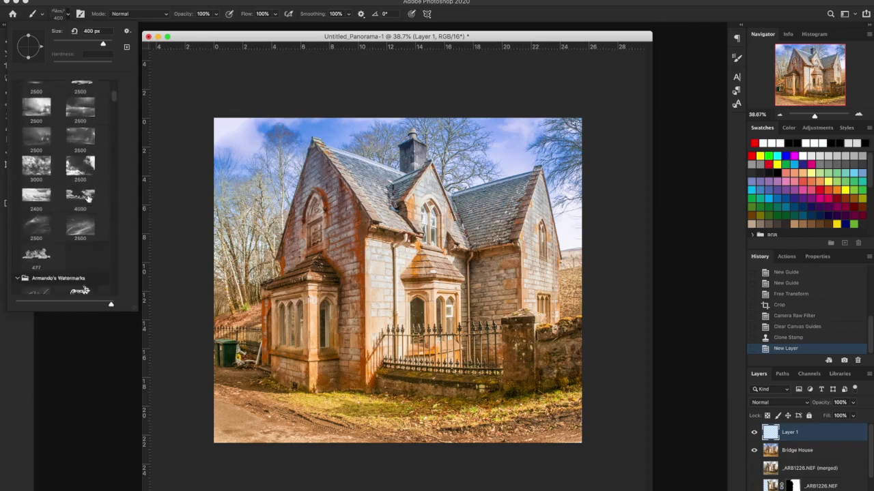
scroll(86, 198, "up", 4)
scroll(86, 197, "up", 1)
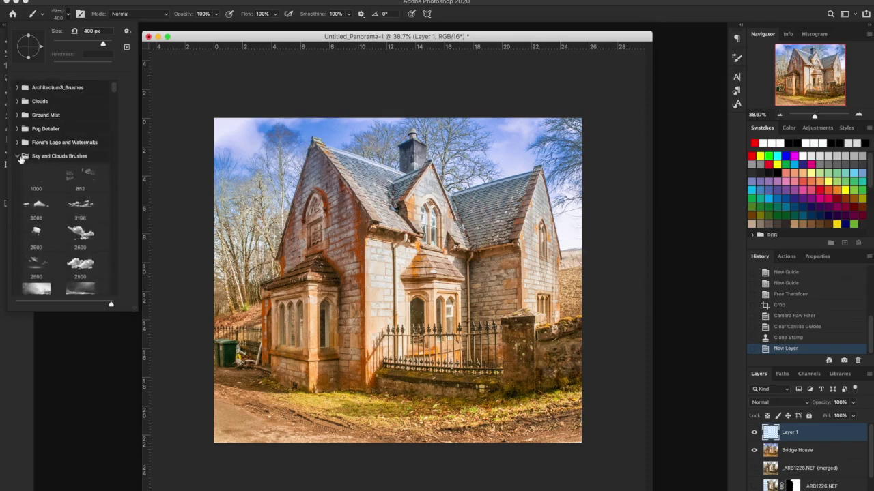
left_click(18, 156)
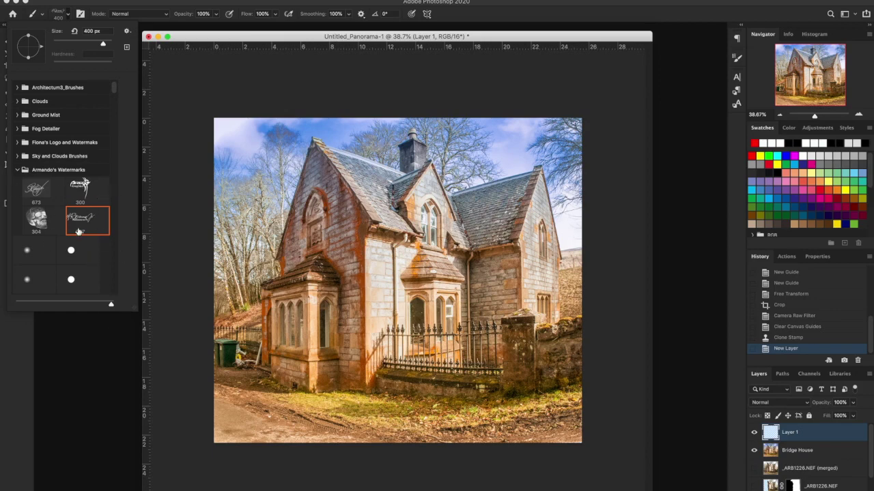
Step: Choose the 997 px signature brush from the photographer's watermark set and reduce its size to 800 px
left_click(101, 219)
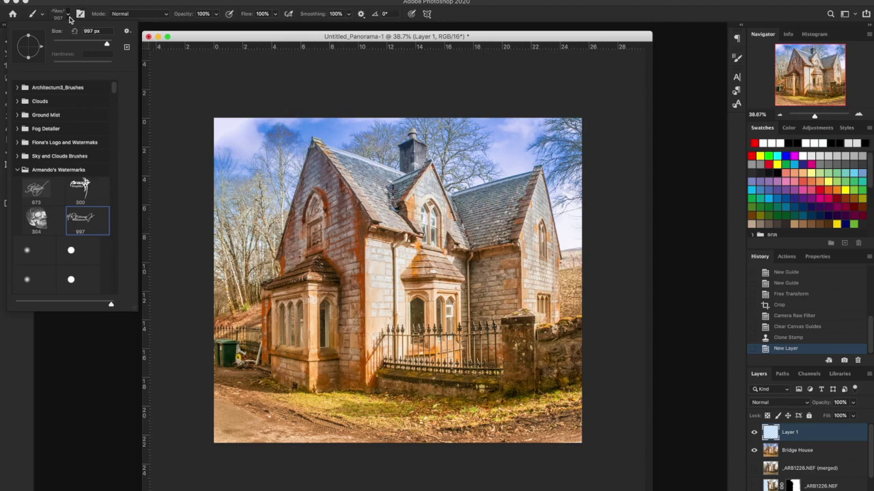
left_click(69, 19)
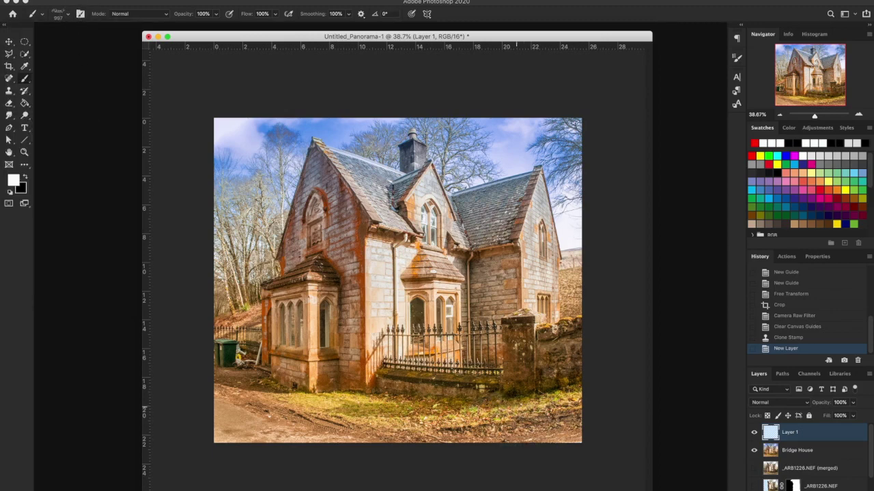
left_click(514, 387)
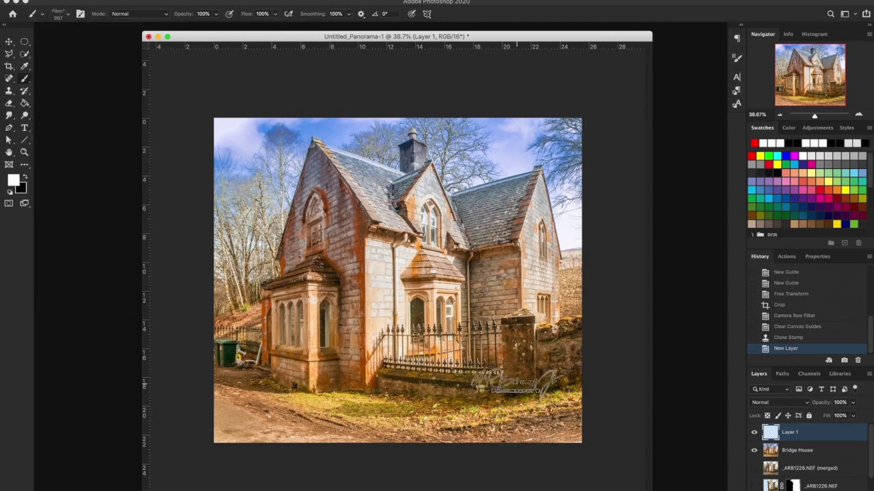
key("bracketleft")
key("bracketleft")
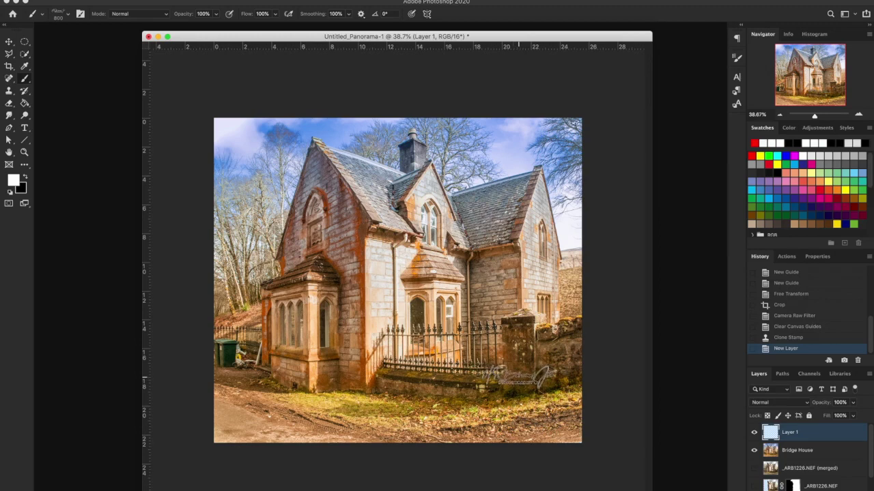
Step: Undo a first trial stamp, stamp the white signature watermark twice over the low stone wall near the gate pillar, and switch to the Move tool
left_click(517, 376)
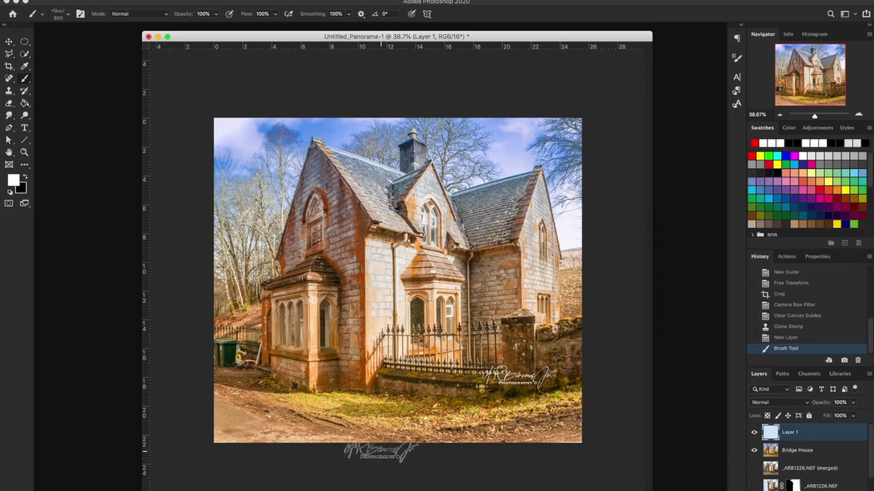
key("super+z")
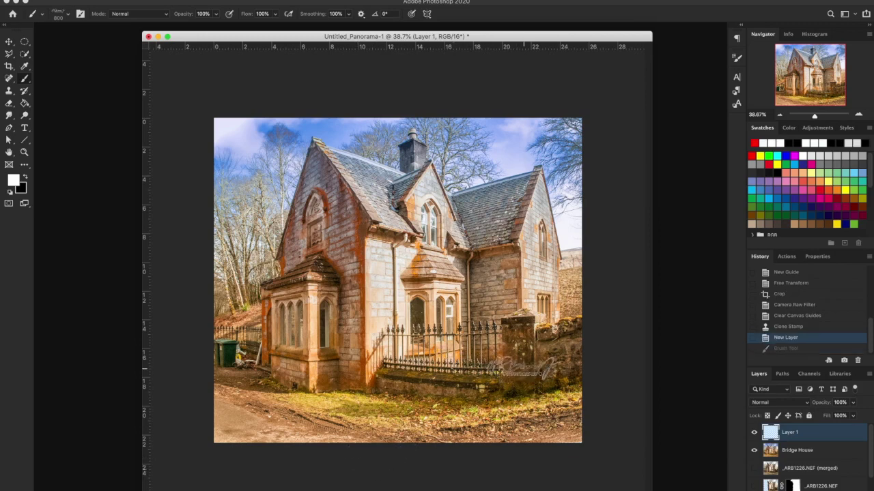
left_click(524, 373)
left_click(525, 373)
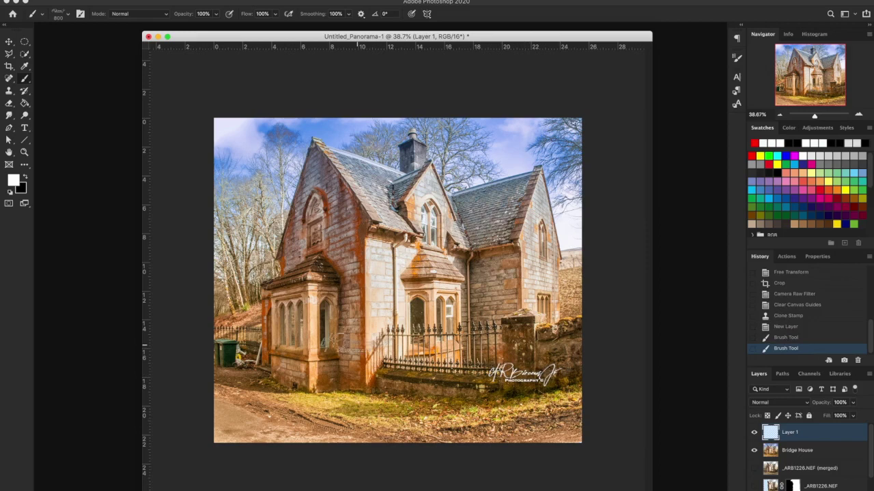
left_click(9, 42)
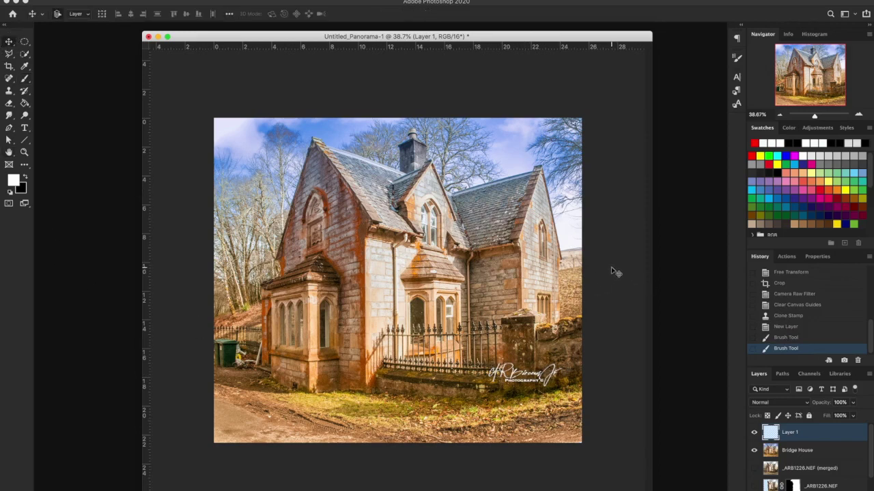